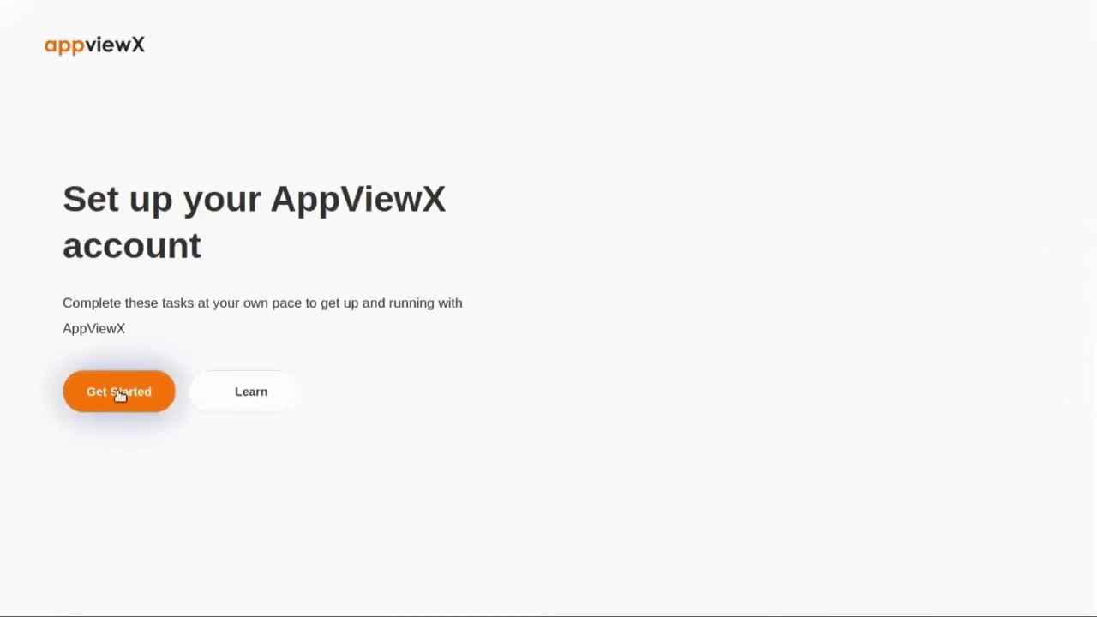
# Step: Start the AppViewX account setup and add a Google certificate authority setting named GCPSetting
pyautogui.click(119, 392)
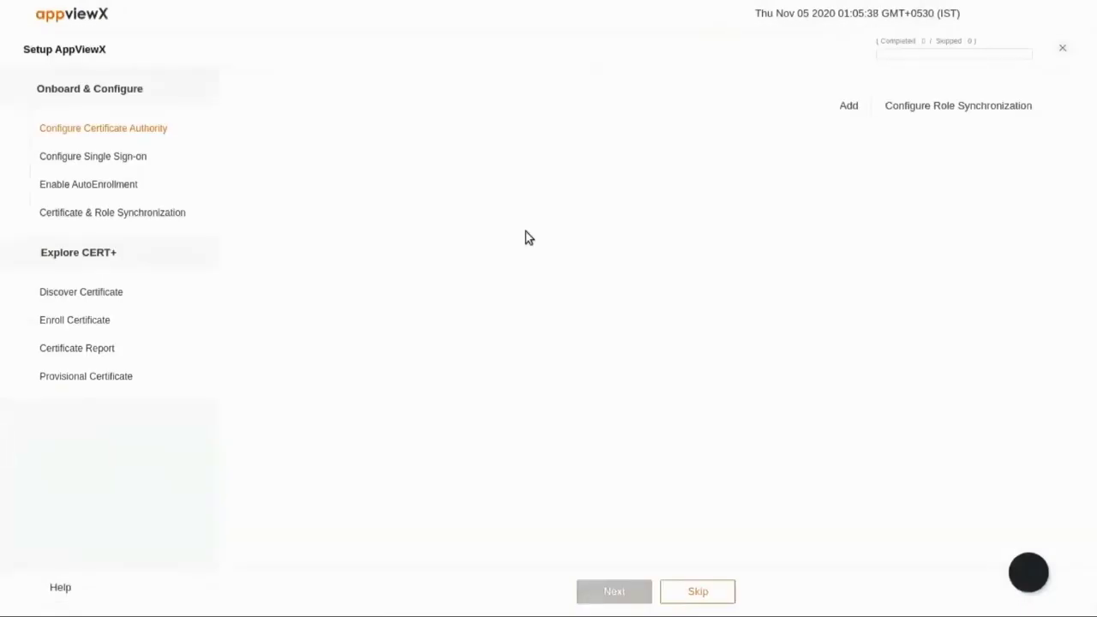
pyautogui.click(598, 355)
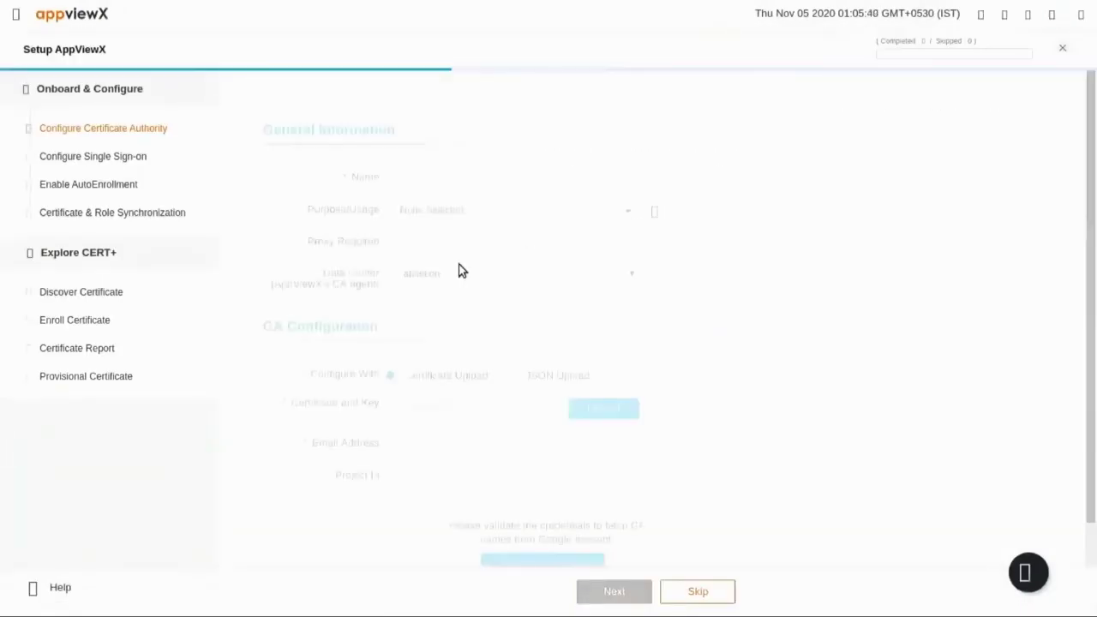
pyautogui.write('GC')
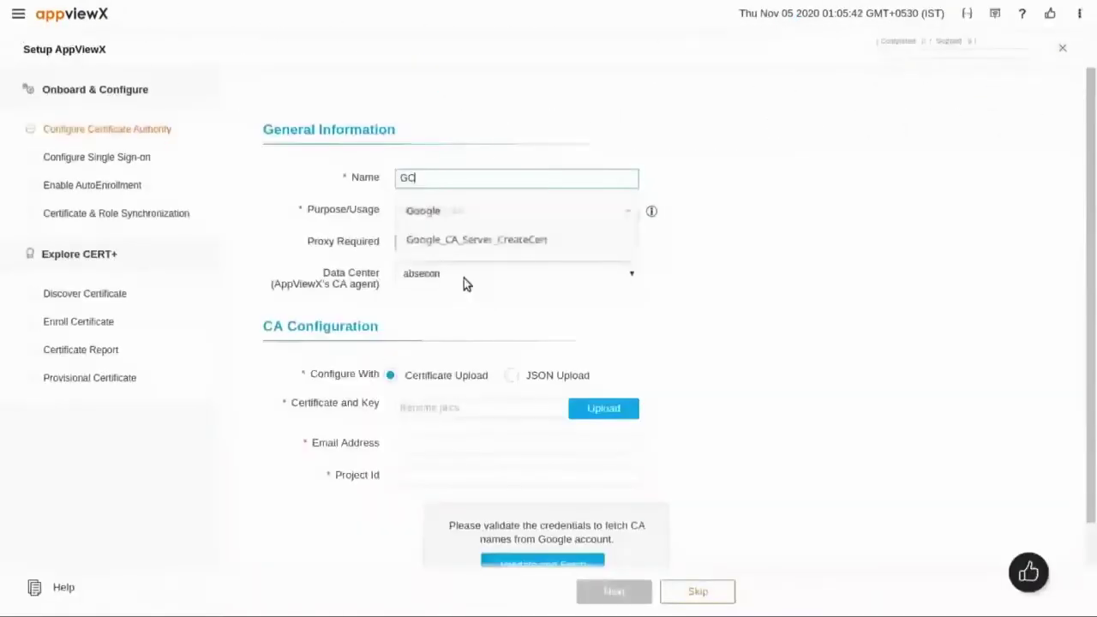
pyautogui.write('PSetting')
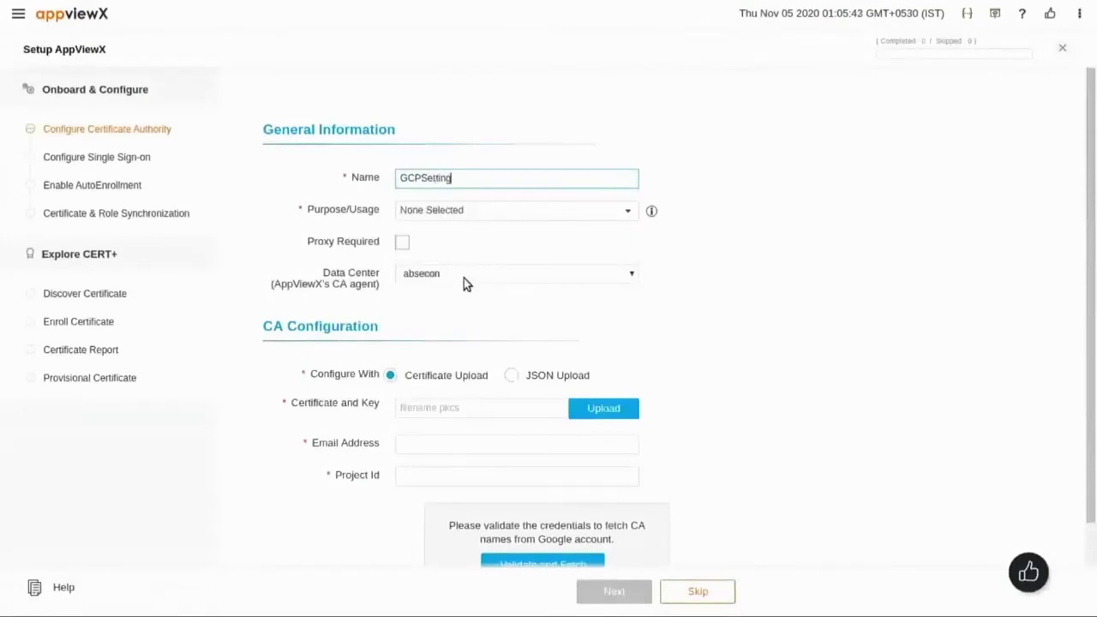
# Step: Set the certificate authority's Purpose/Usage to Server, Client and Code Signing
pyautogui.click(451, 210)
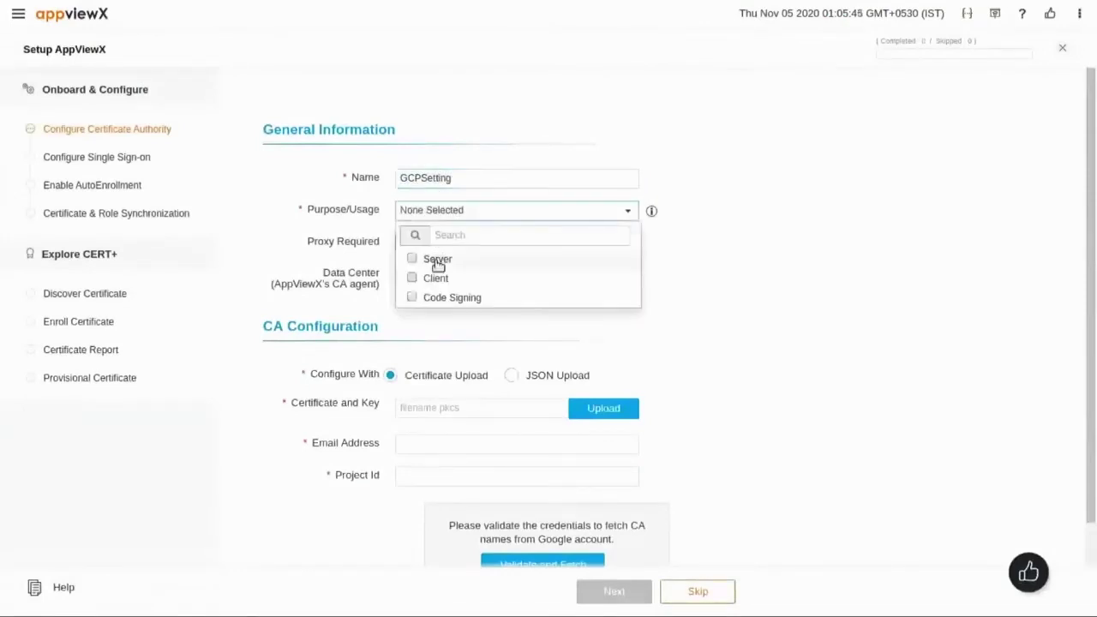
pyautogui.click(435, 258)
pyautogui.click(436, 278)
pyautogui.click(435, 298)
# Step: Configure the authority with JSON Upload, using avx-sme-38850ccd8c91.json from the CA/Google folder, and save the setting
pyautogui.click(510, 375)
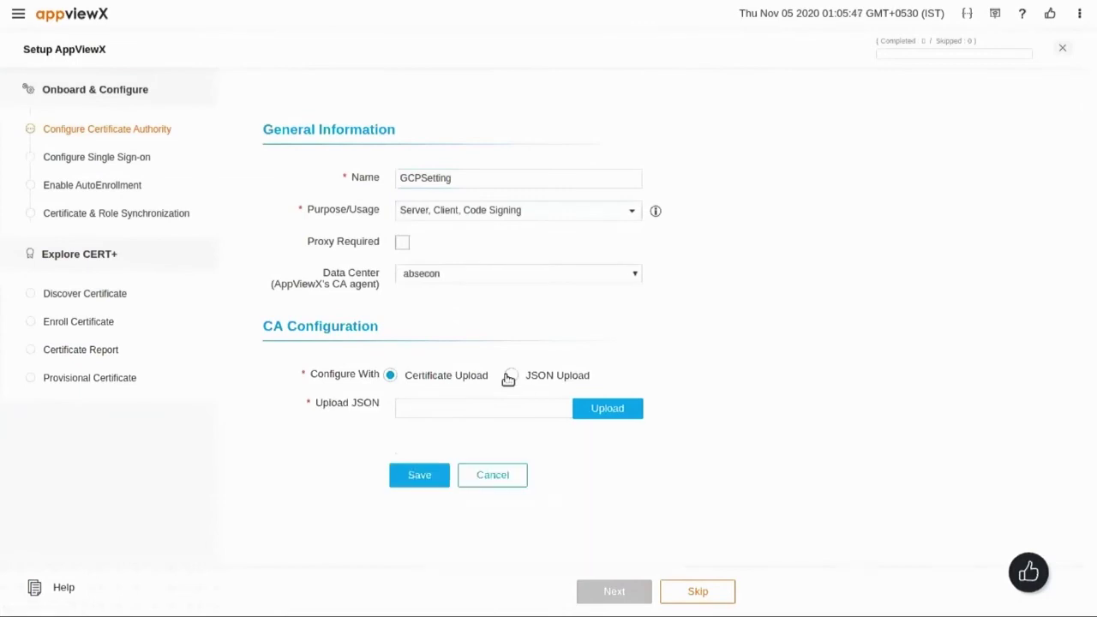
pyautogui.click(608, 408)
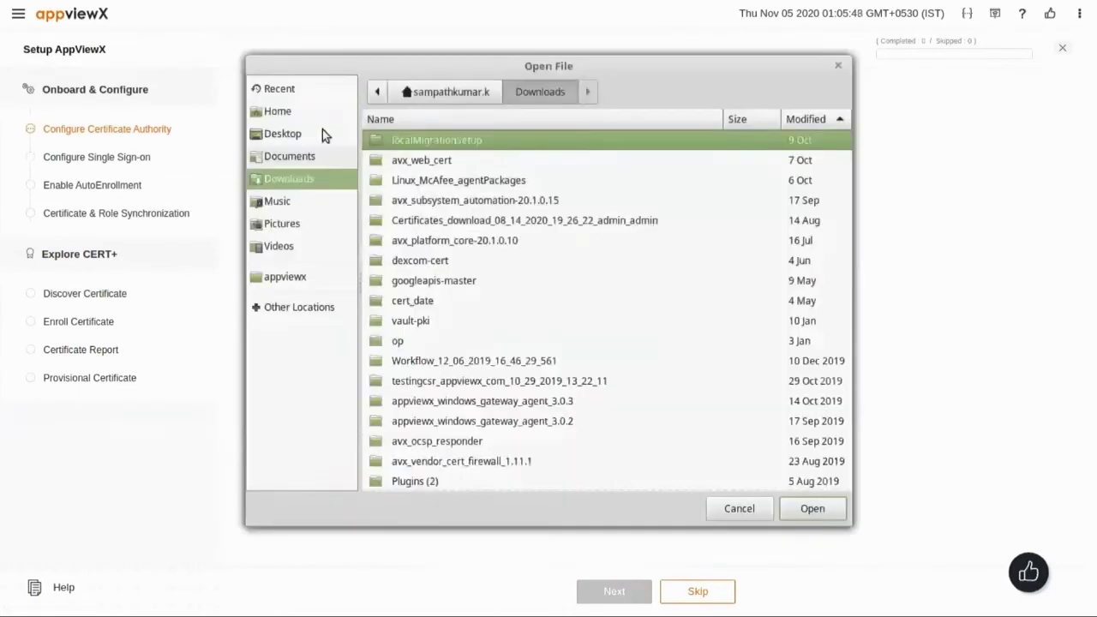
pyautogui.click(277, 111)
pyautogui.doubleClick(408, 260)
pyautogui.doubleClick(408, 142)
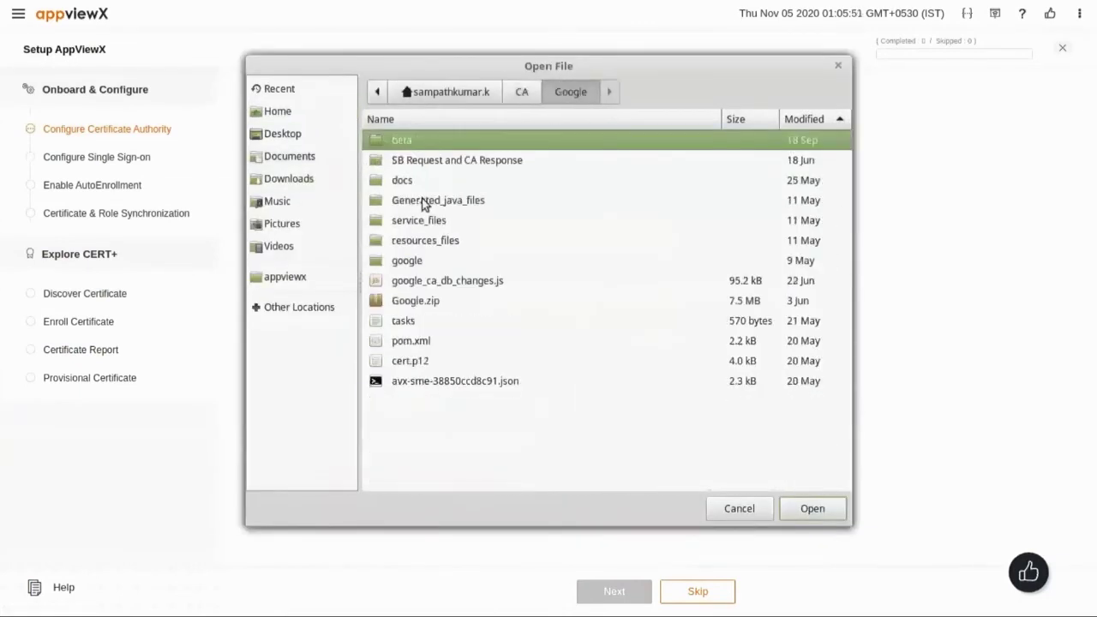
pyautogui.click(467, 380)
pyautogui.click(787, 510)
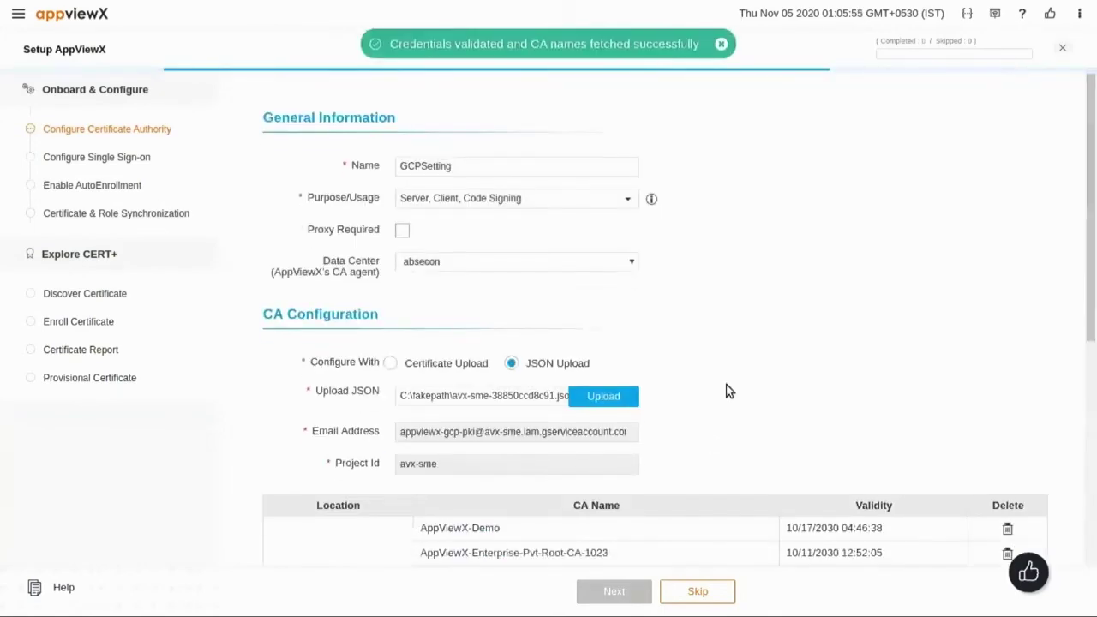
pyautogui.scroll(-10, 663, 522)
pyautogui.click(428, 546)
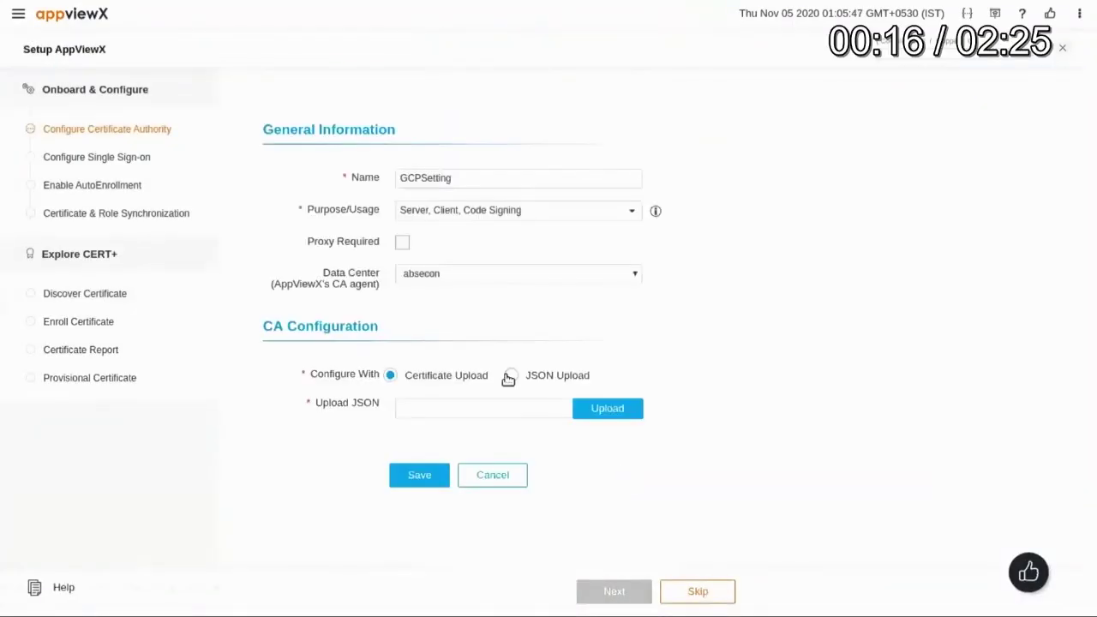
# Step: Choose JSON Upload for the CA configuration, upload CA/Google/avx-sme-38850ccd8c91.json from the home folder, and save GCPSetting
pyautogui.click(510, 376)
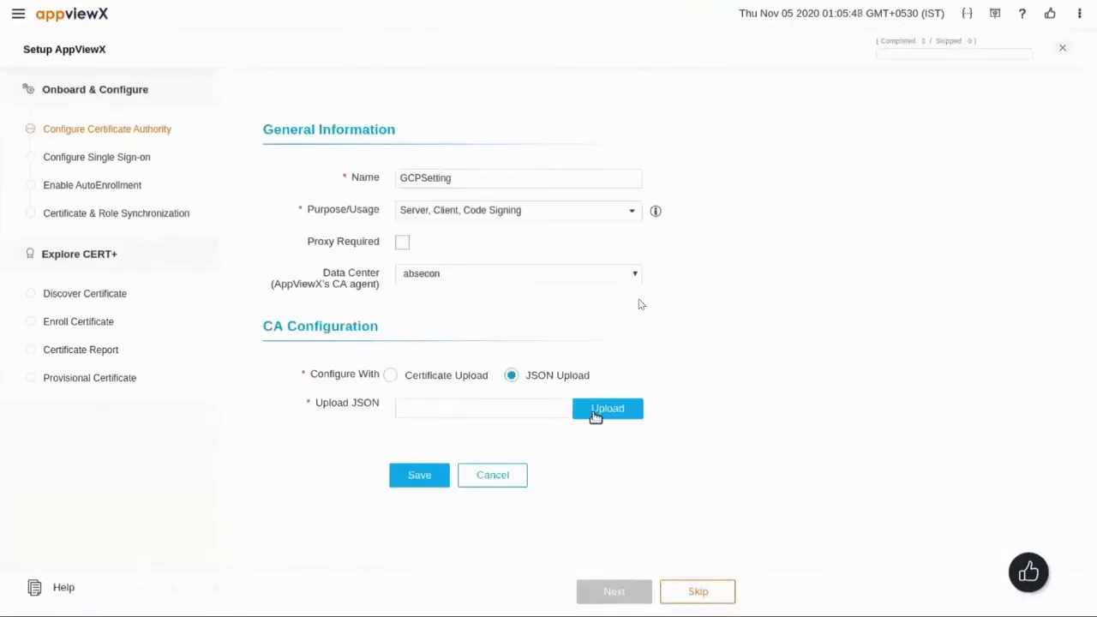
pyautogui.click(608, 408)
pyautogui.click(409, 269)
pyautogui.doubleClick(409, 269)
pyautogui.doubleClick(406, 143)
pyautogui.click(477, 385)
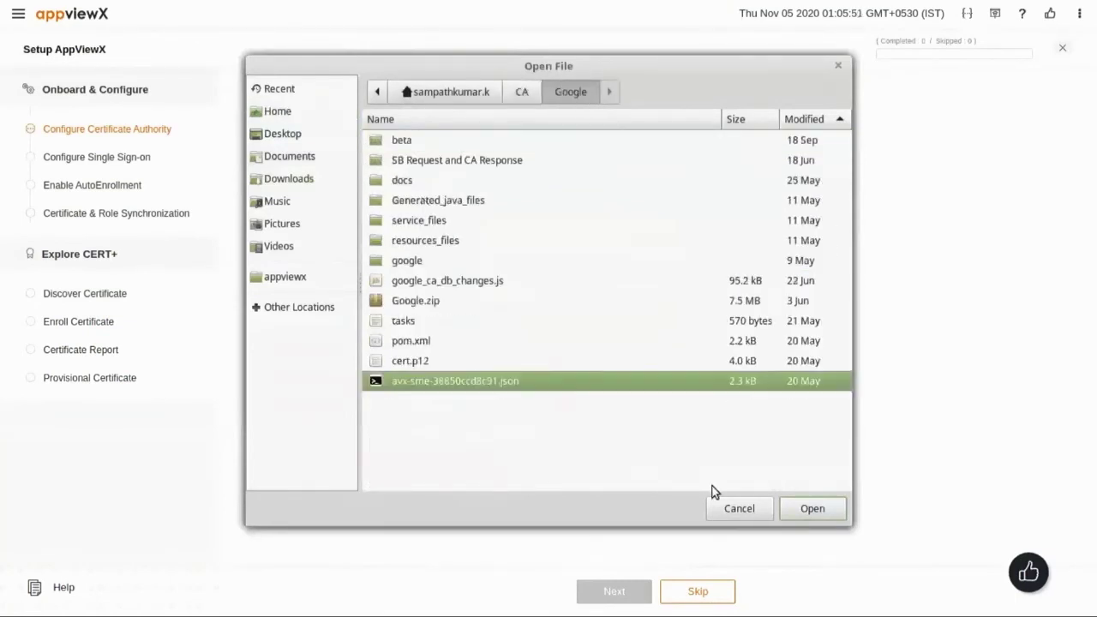
pyautogui.click(791, 509)
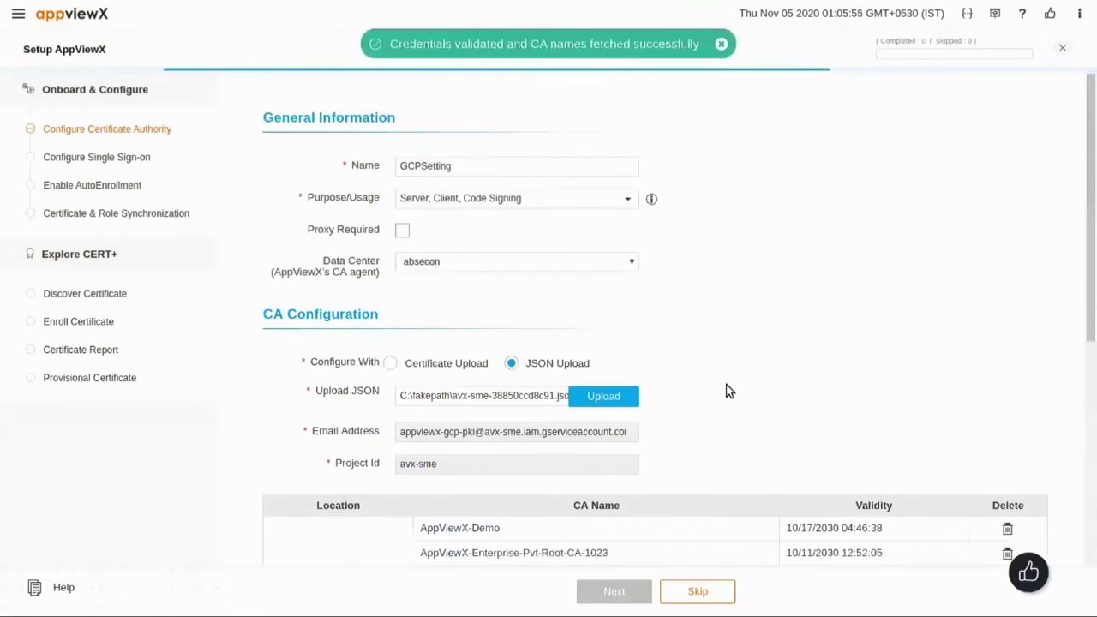
pyautogui.scroll(-10, 726, 391)
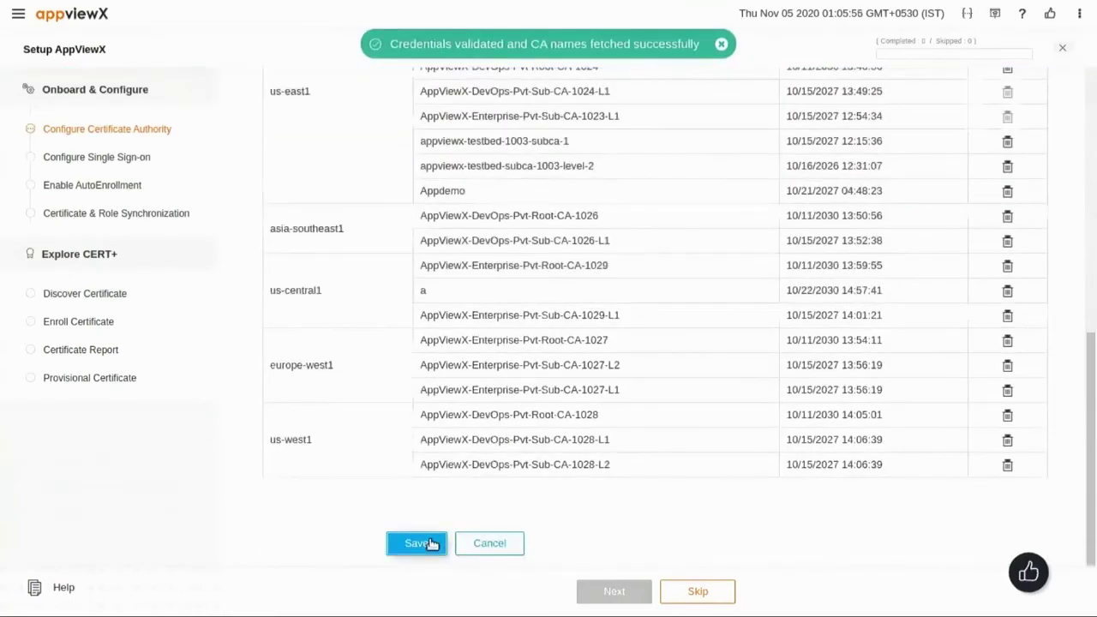
pyautogui.click(431, 543)
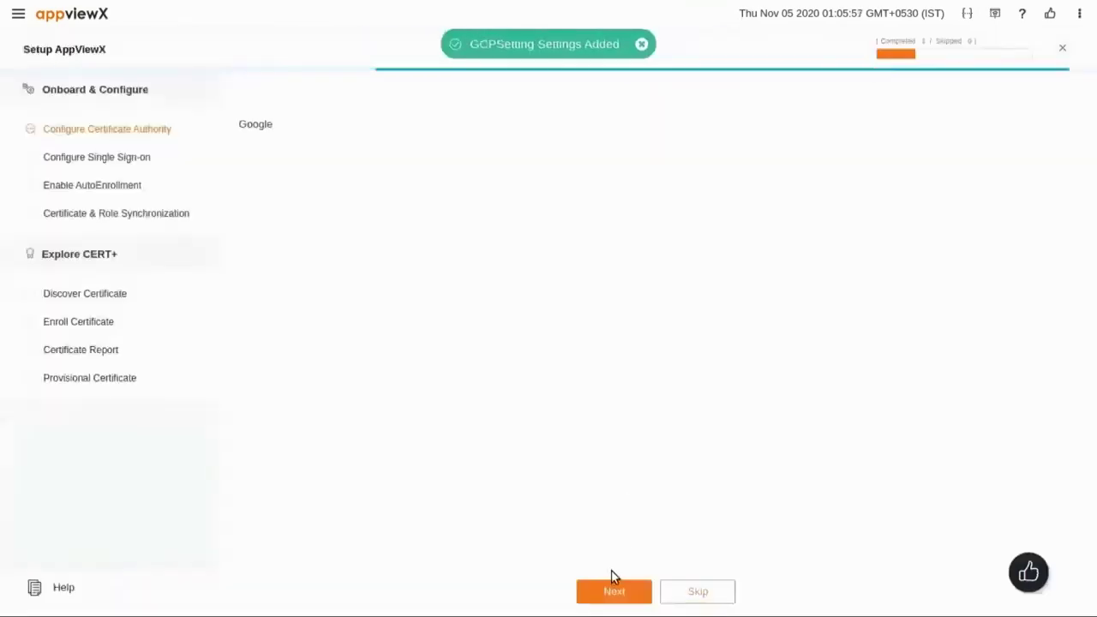
# Step: Proceed to Configure Single Sign-on, open its existing settings for editing, and save them
pyautogui.click(613, 590)
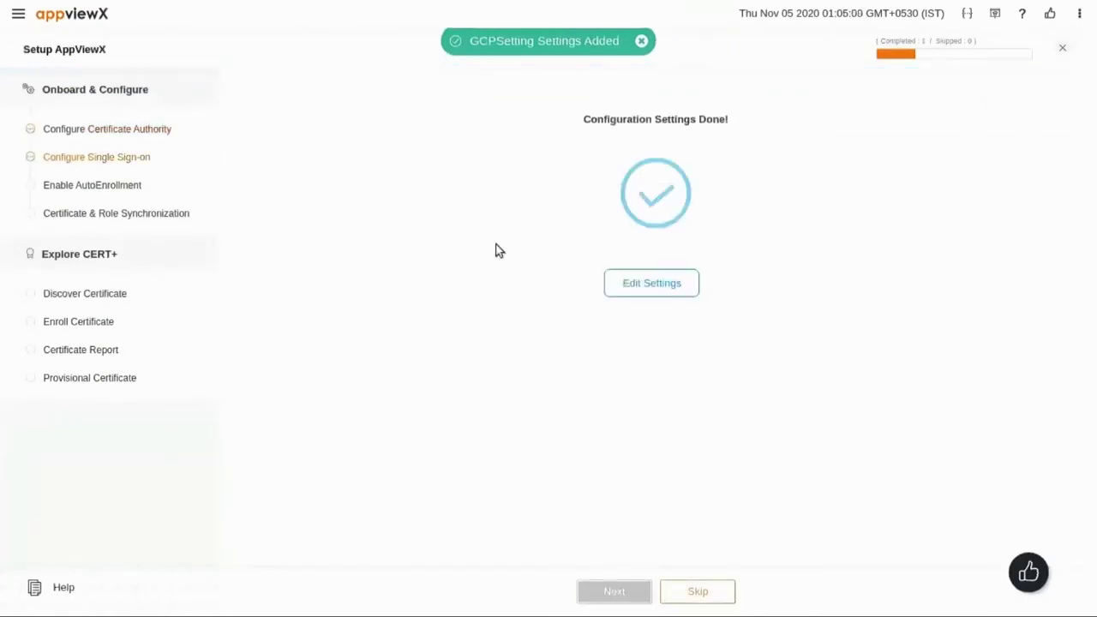
pyautogui.click(625, 283)
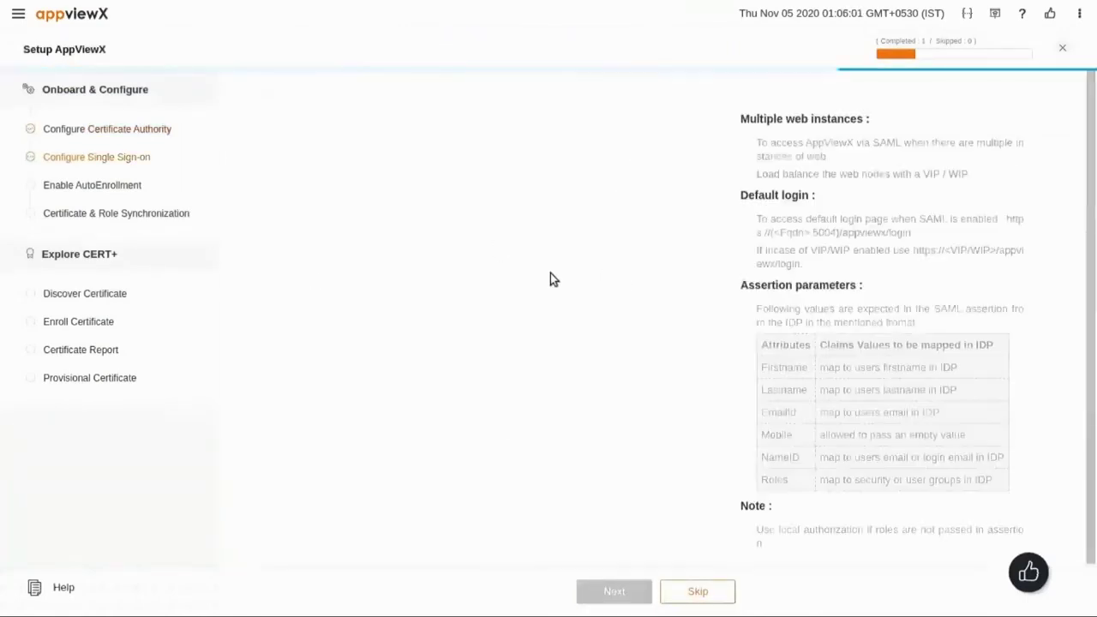
pyautogui.scroll(-1, 549, 481)
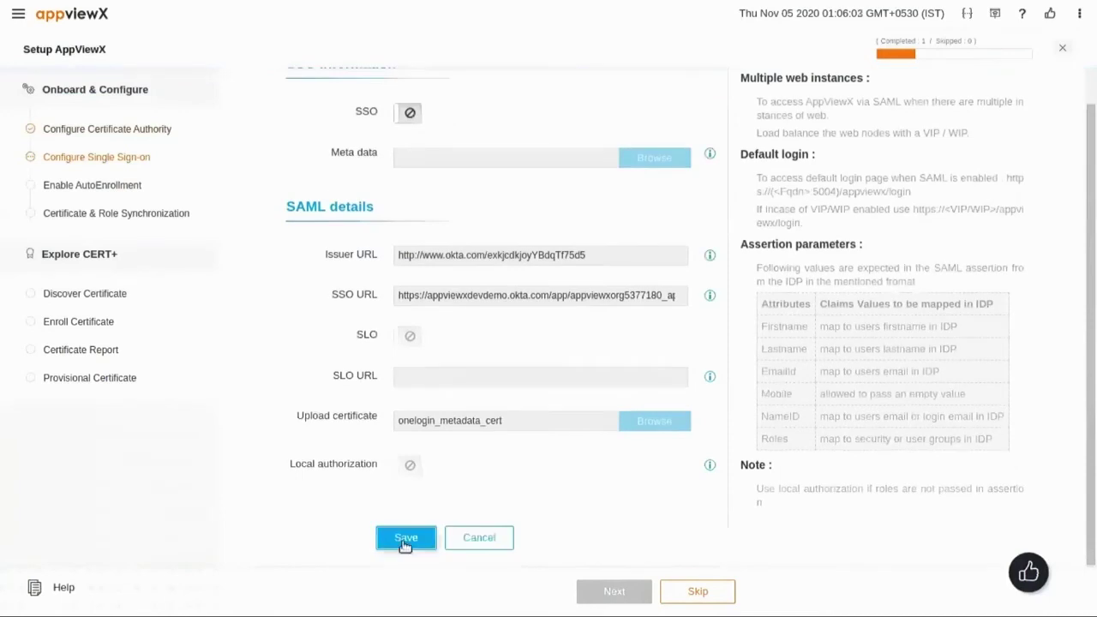
pyautogui.click(406, 540)
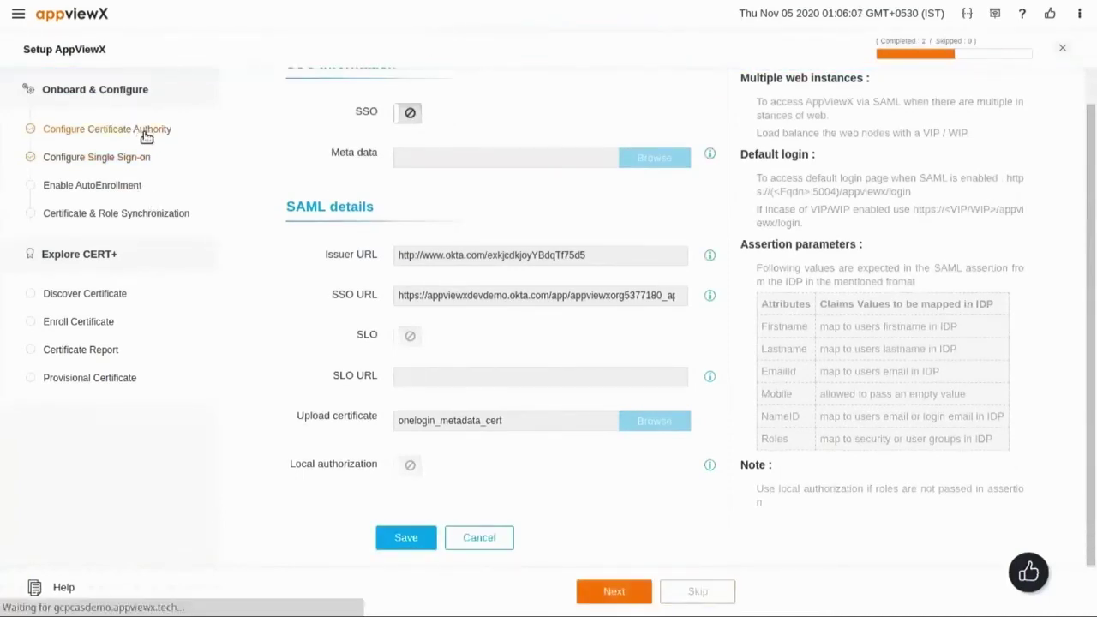
# Step: Return to Configure Certificate Authority and check the connection status of GCPSetting
pyautogui.click(140, 132)
pyautogui.click(957, 174)
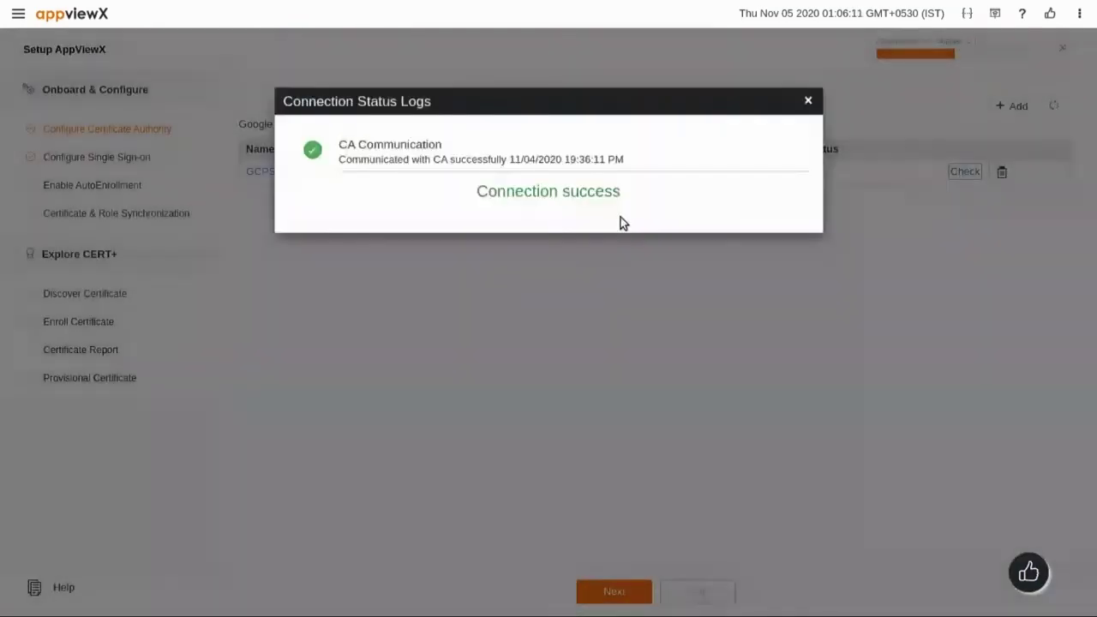
pyautogui.click(807, 100)
# Step: Add an AutoEnrollment agent named SCEP with the IP address 192.168.142.184
pyautogui.click(135, 187)
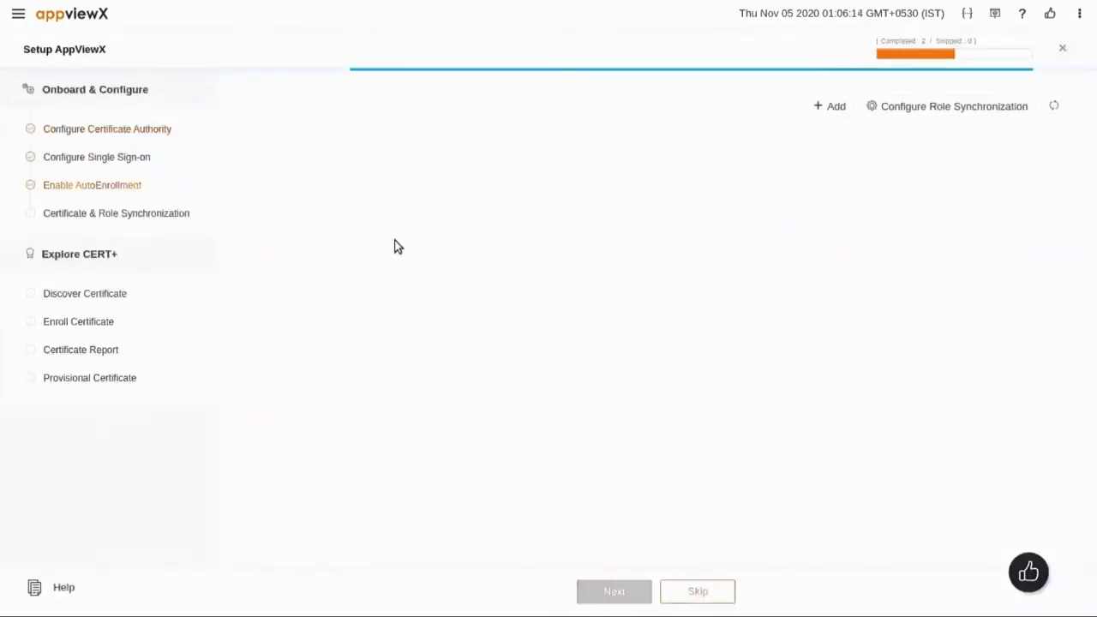
pyautogui.click(630, 377)
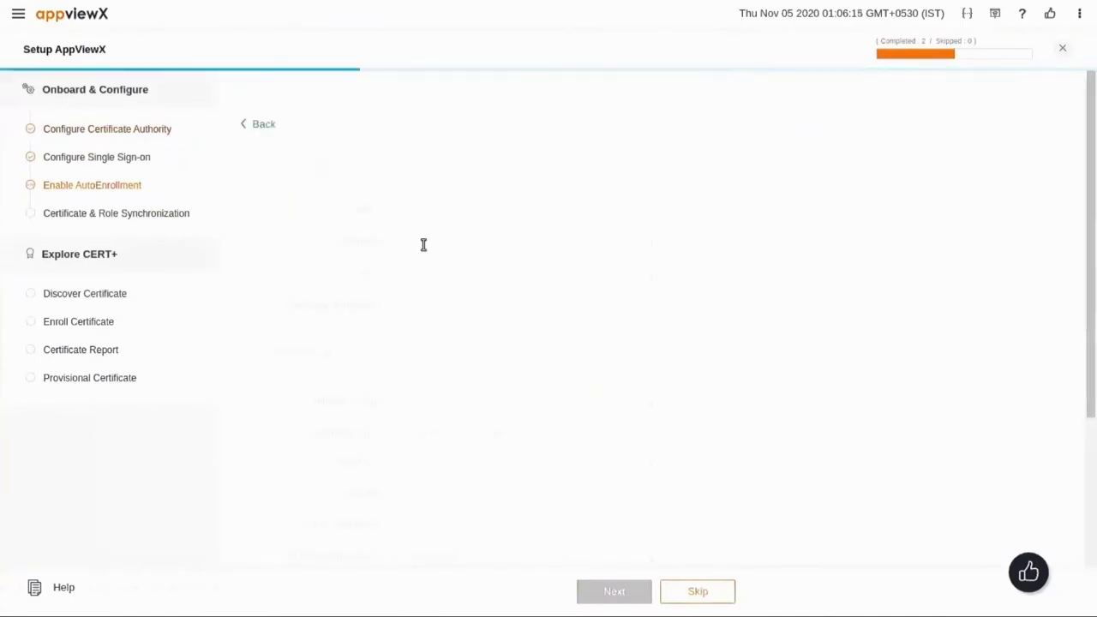
pyautogui.click(404, 213)
pyautogui.write('SCEP')
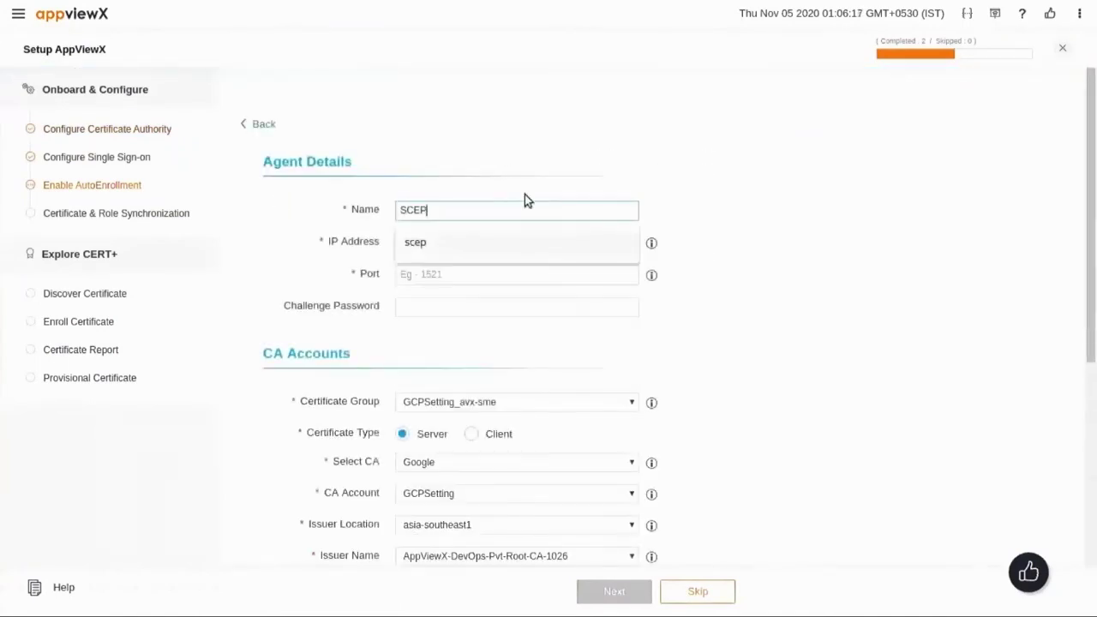
pyautogui.press('Tab')
pyautogui.write('19')
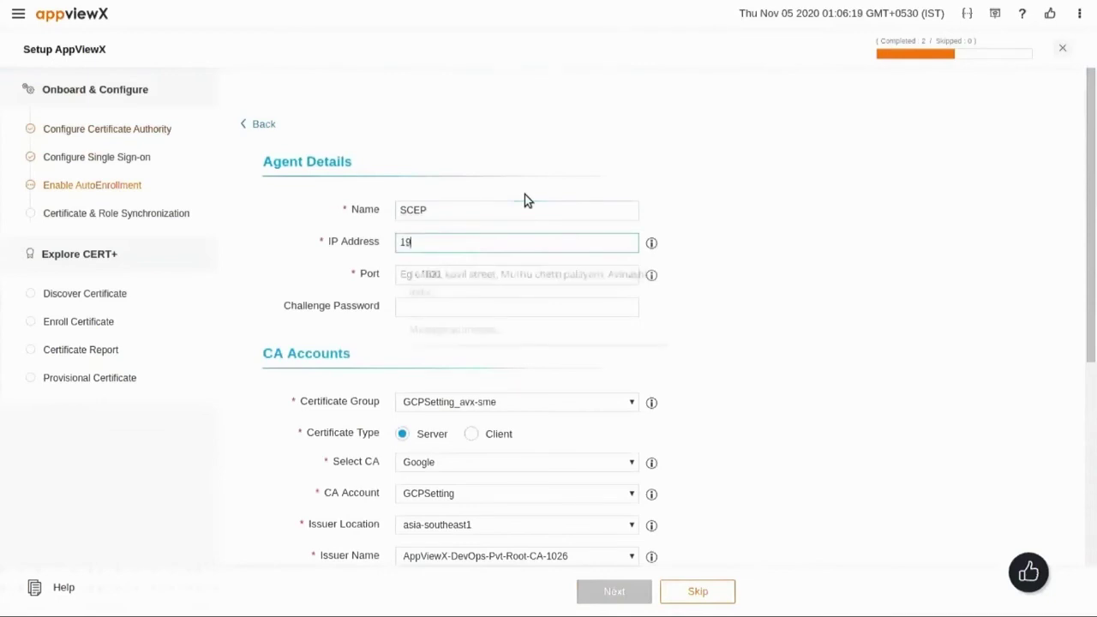
pyautogui.write('2.168.142.184')
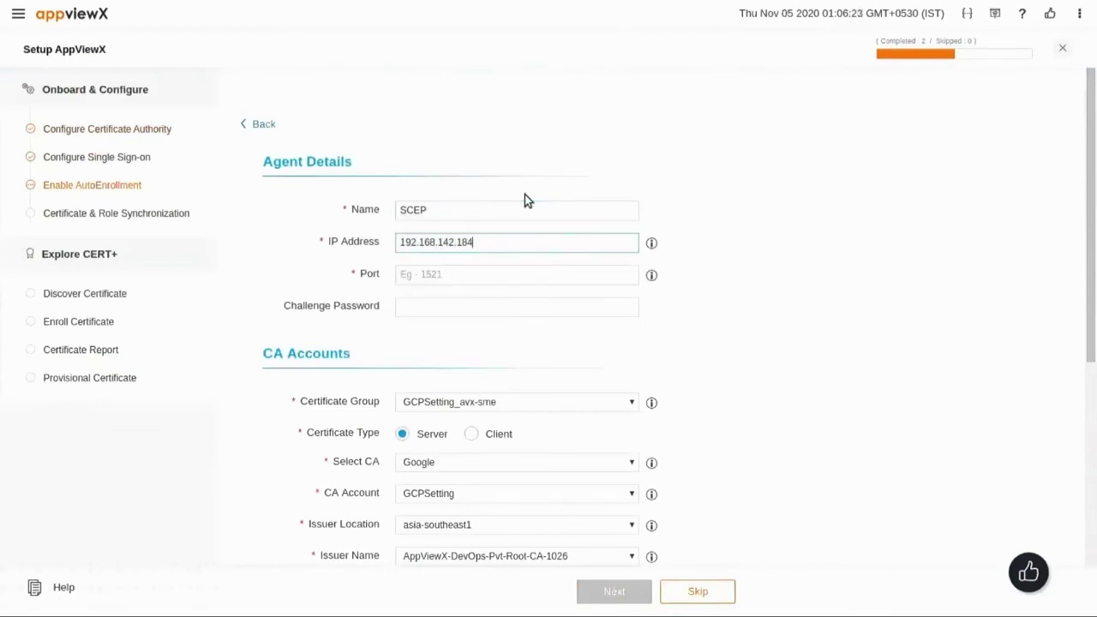
# Step: Set the SCEP agent's port to 5300 and enter its challenge password
pyautogui.press('Tab')
pyautogui.write('5300')
pyautogui.press('Tab')
pyautogui.write('•••••')
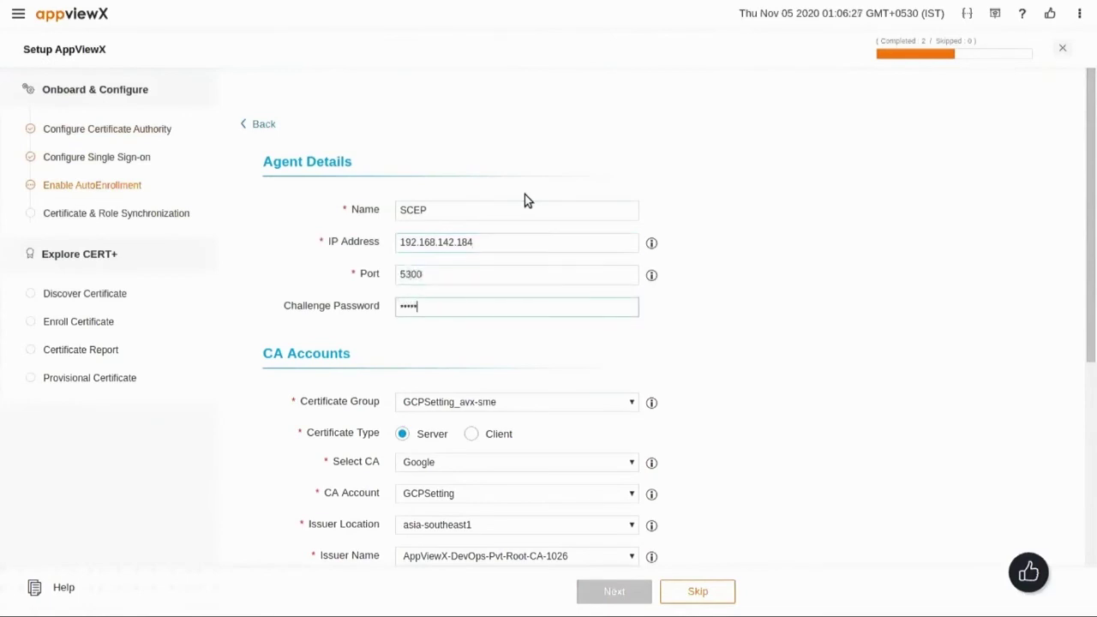
# Step: Set the agent's certificate group to Default and search for scep to assign the GKEScep server certificate
pyautogui.click(463, 402)
pyautogui.click(457, 443)
pyautogui.scroll(-4, 651, 417)
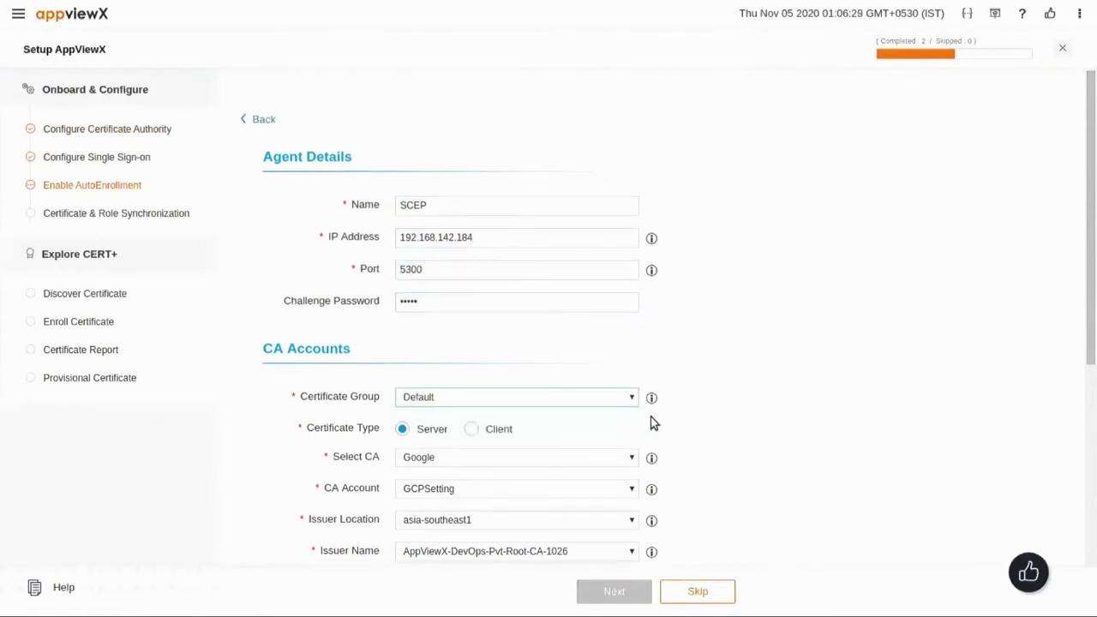
pyautogui.click(529, 296)
pyautogui.write('scep')
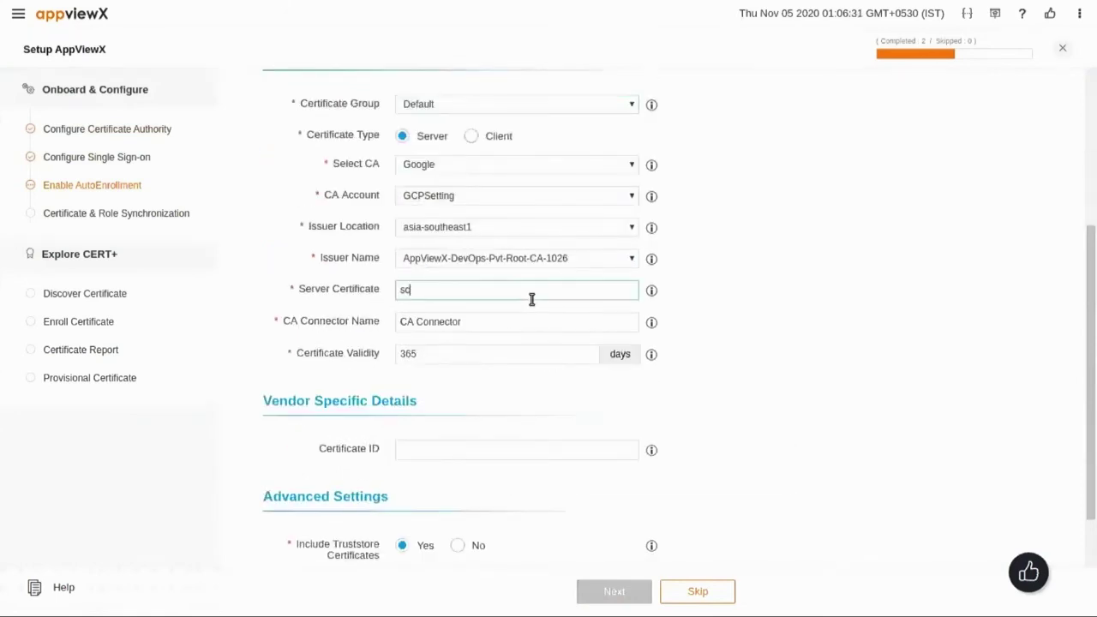
pyautogui.click(485, 319)
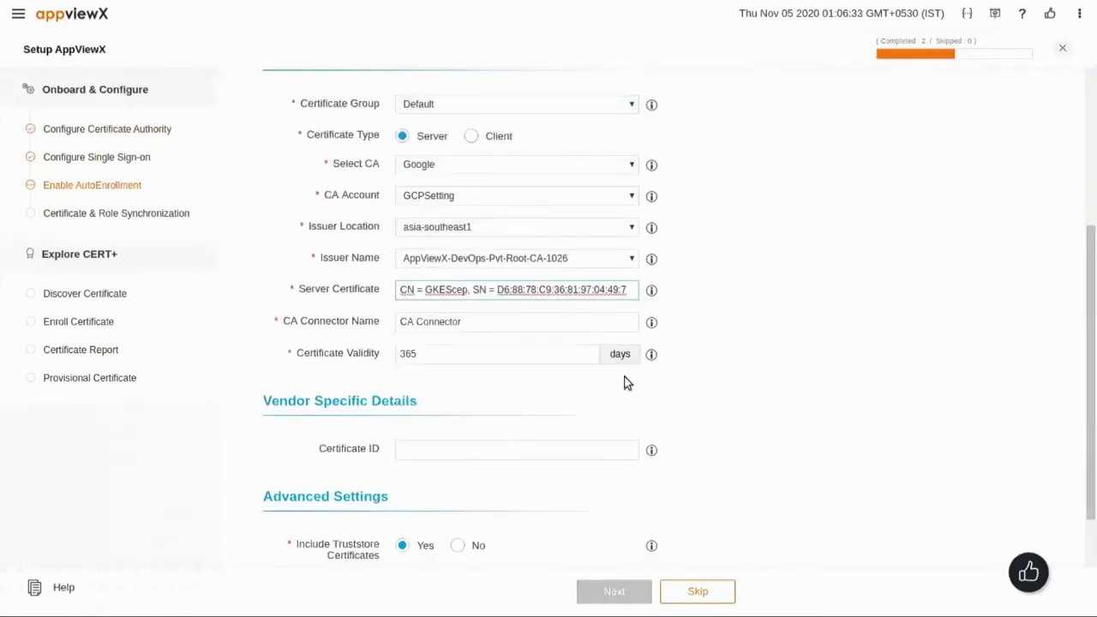
# Step: Save the SCEP agent and dismiss the browser's offer to store the password
pyautogui.scroll(-2, 625, 382)
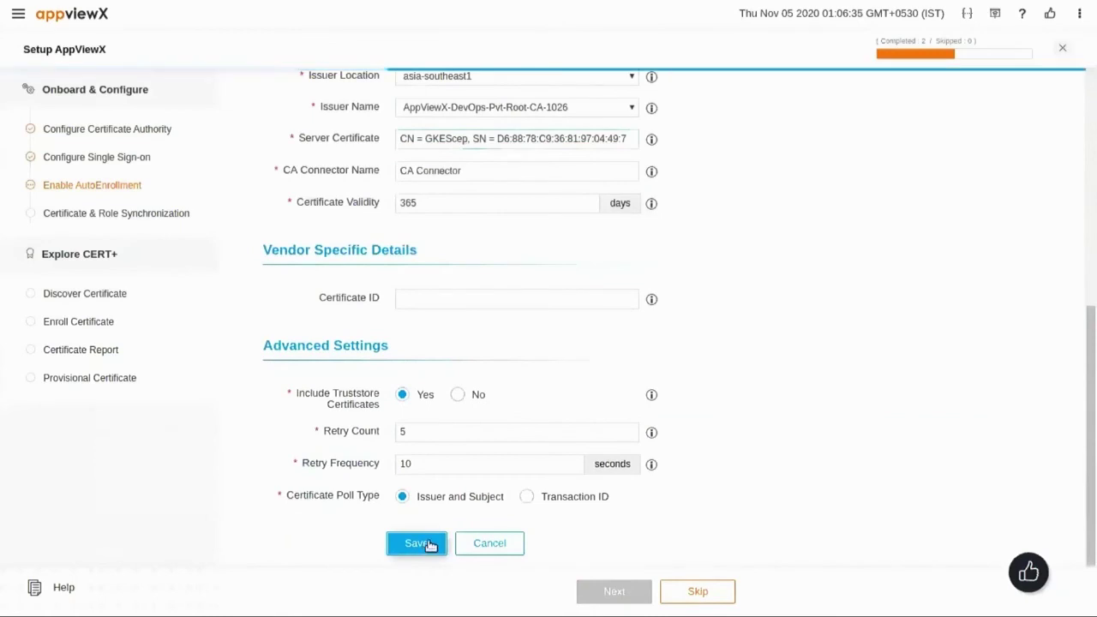
pyautogui.click(420, 546)
pyautogui.click(830, 39)
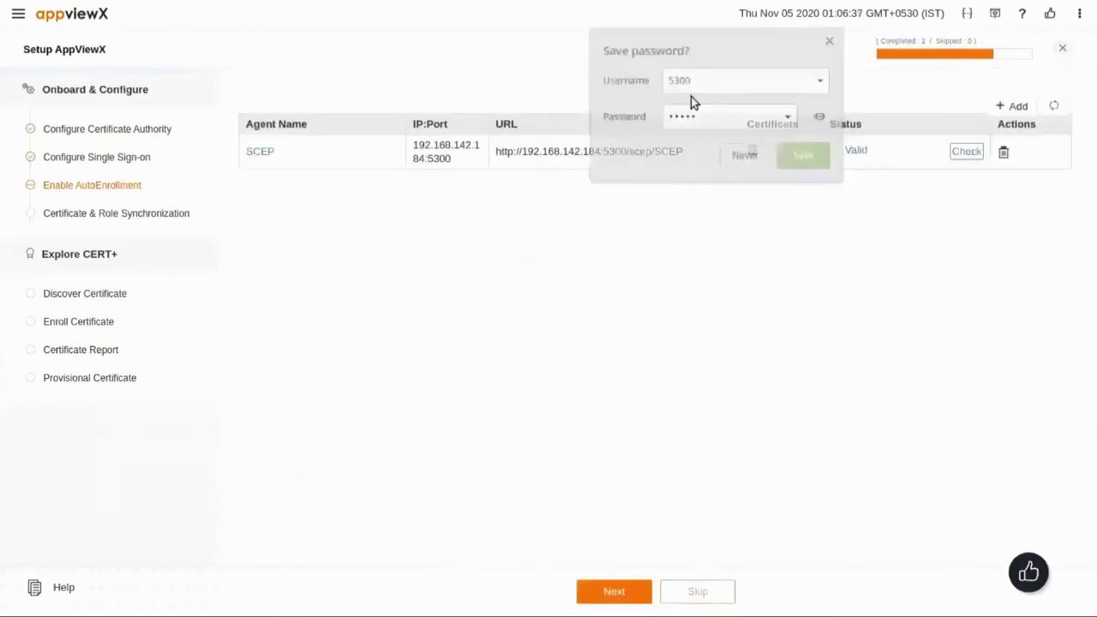
# Step: Enable both certificate synchronization from the Google CA repository and role synchronization from GCP
pyautogui.click(110, 216)
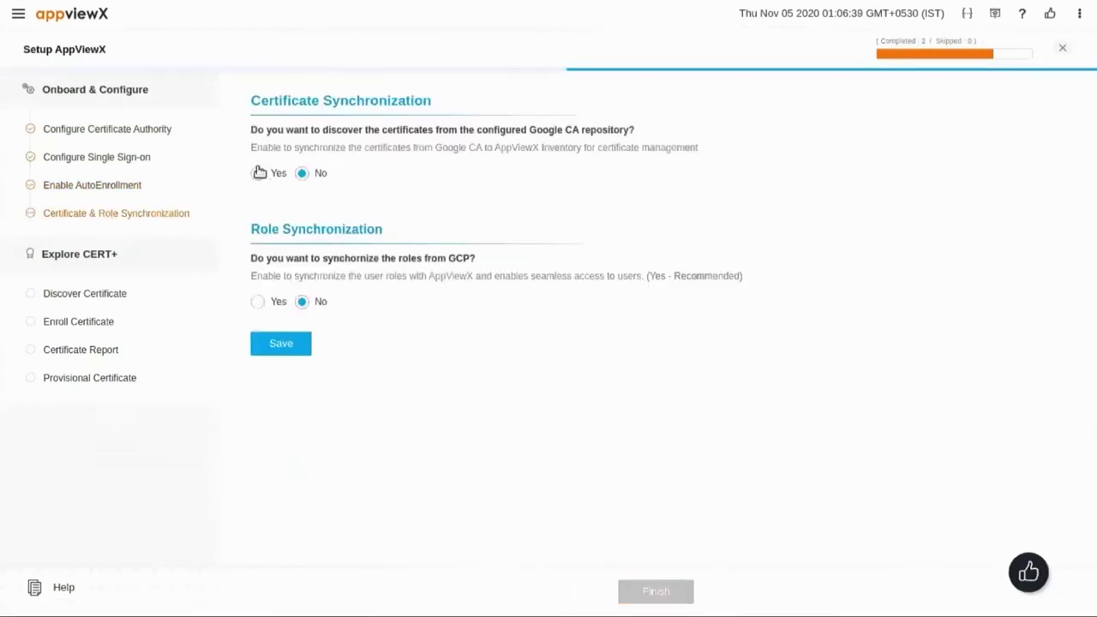
pyautogui.click(261, 174)
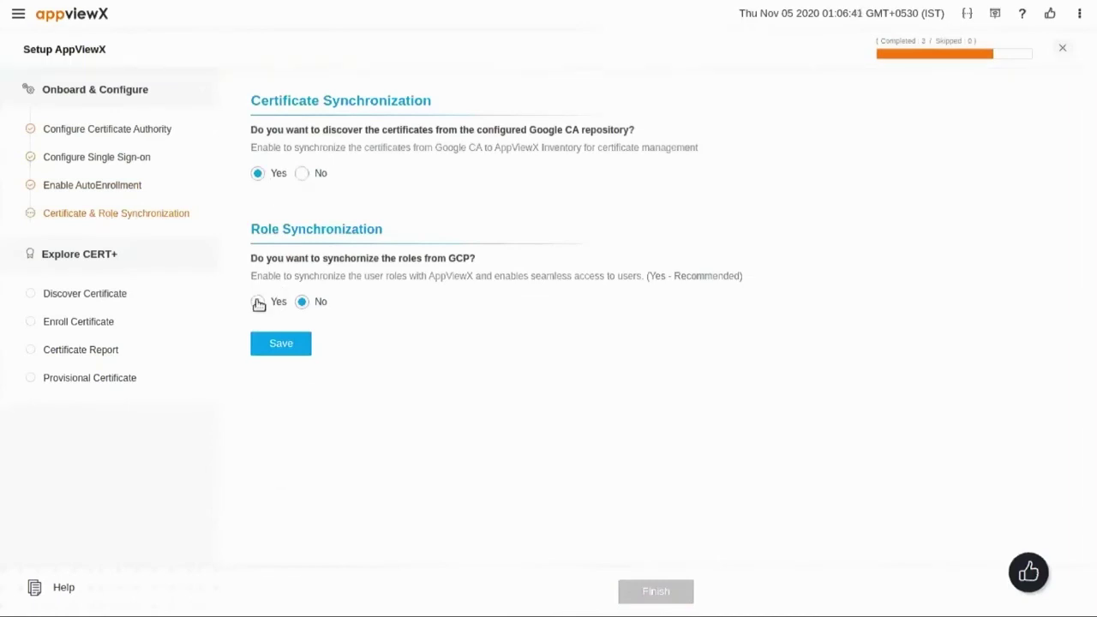
pyautogui.click(258, 303)
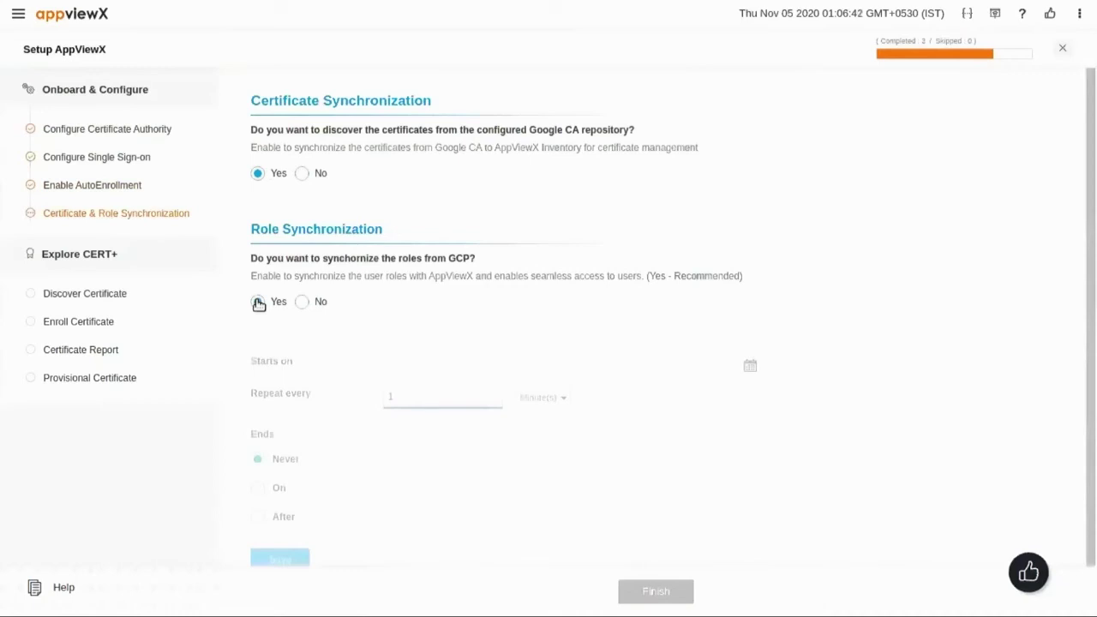
# Step: Schedule the synchronization to start on 11/05/2020 03:06 and repeat every 1 hour with no end, and save the configuration
pyautogui.click(750, 368)
pyautogui.click(454, 290)
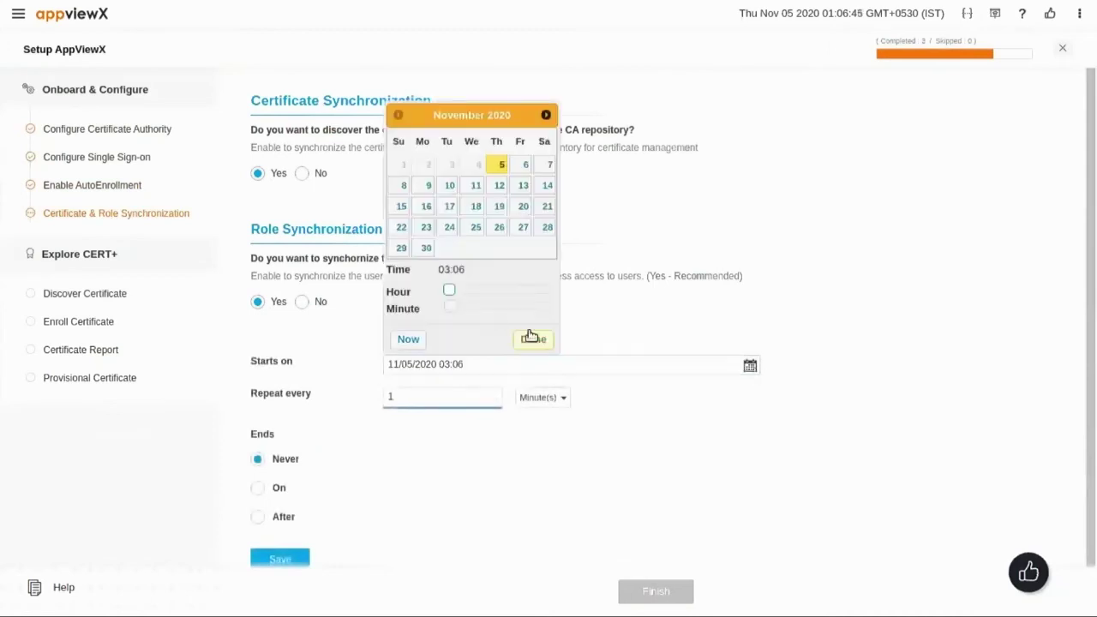
pyautogui.click(534, 341)
pyautogui.click(540, 396)
pyautogui.click(534, 443)
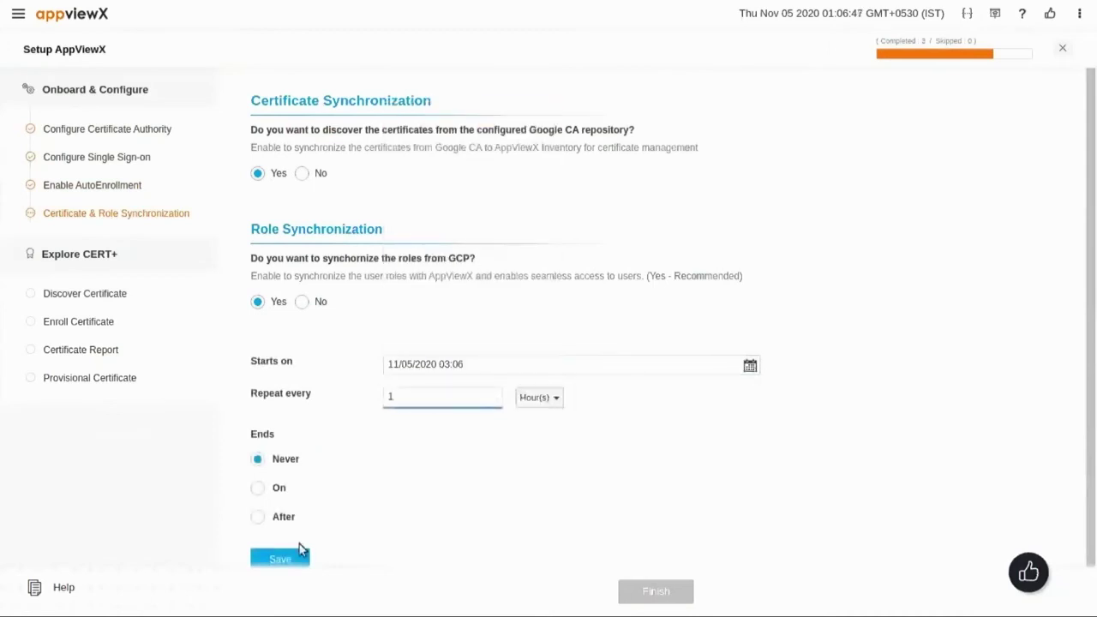
pyautogui.click(283, 558)
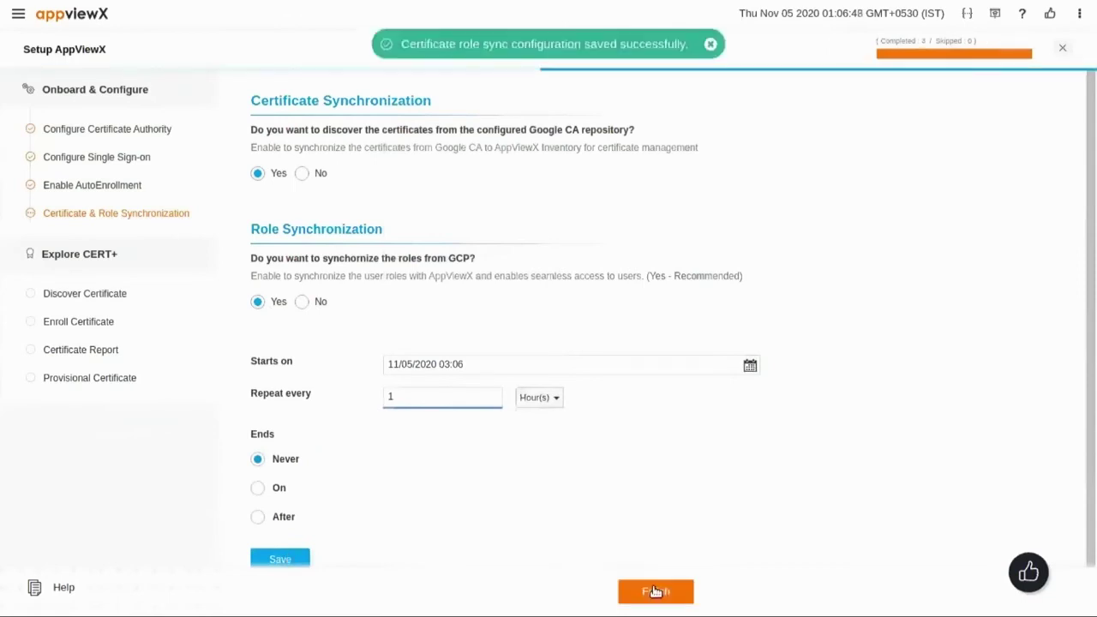
# Step: Finish the AppViewX onboarding, go through its summary, and show the server certificate inventory as a list
pyautogui.click(656, 591)
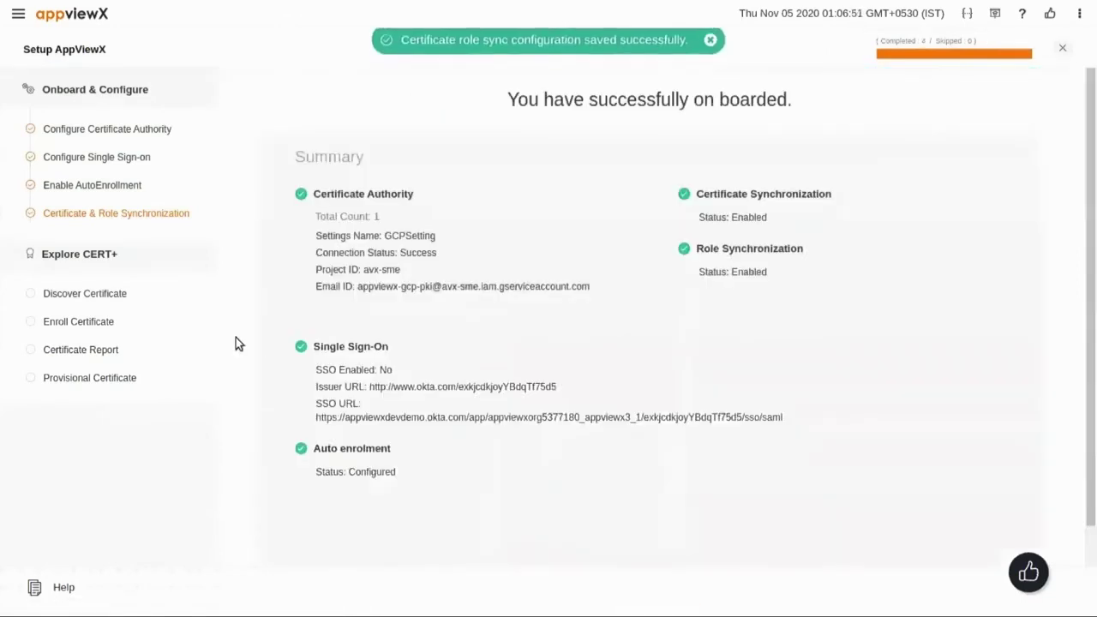
pyautogui.scroll(-1, 765, 458)
pyautogui.scroll(-2, 766, 458)
pyautogui.click(984, 559)
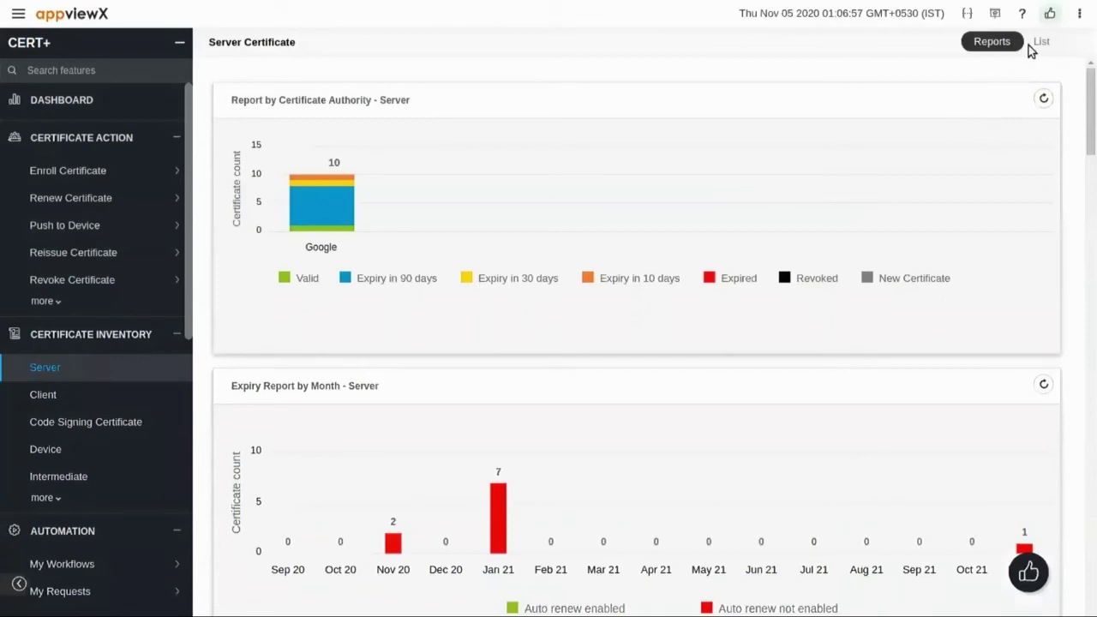
pyautogui.moveTo(591, 301)
pyautogui.click(1040, 41)
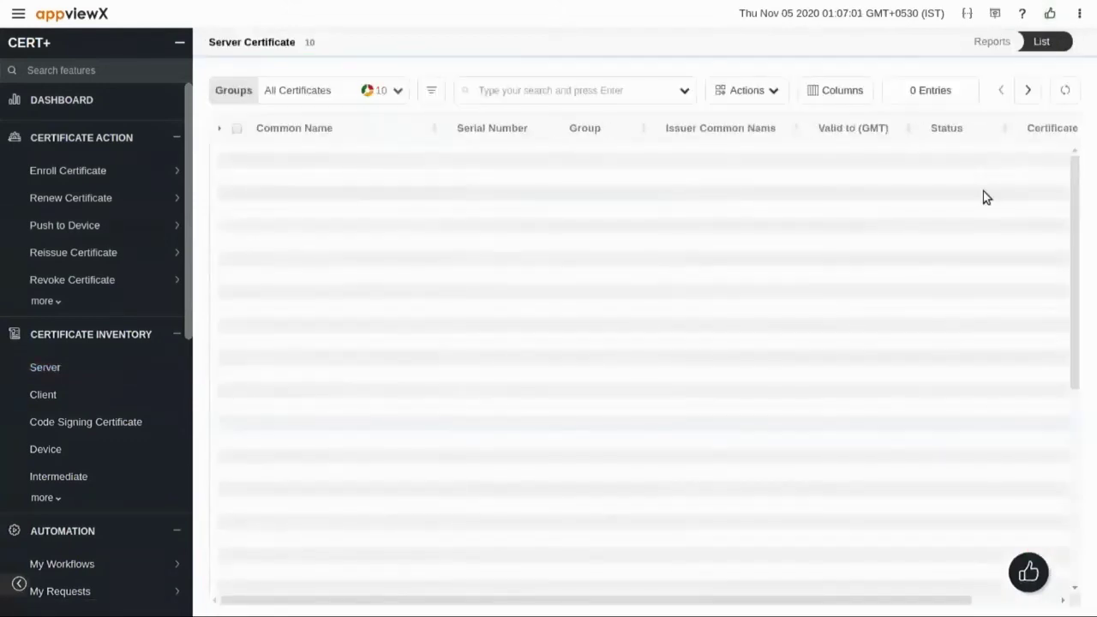
# Step: Start enrolling a server certificate with issuer location us-central1 and issuer name AppViewX-Enterprise-Pvt-Sub-CA-1029-L1
pyautogui.moveTo(81, 176)
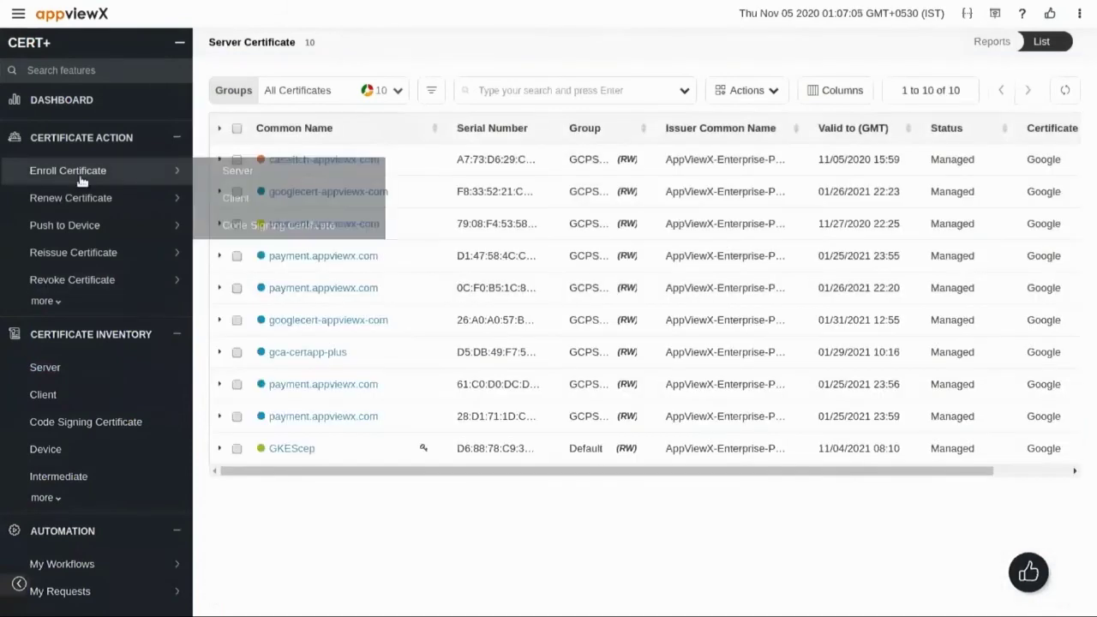
pyautogui.click(232, 171)
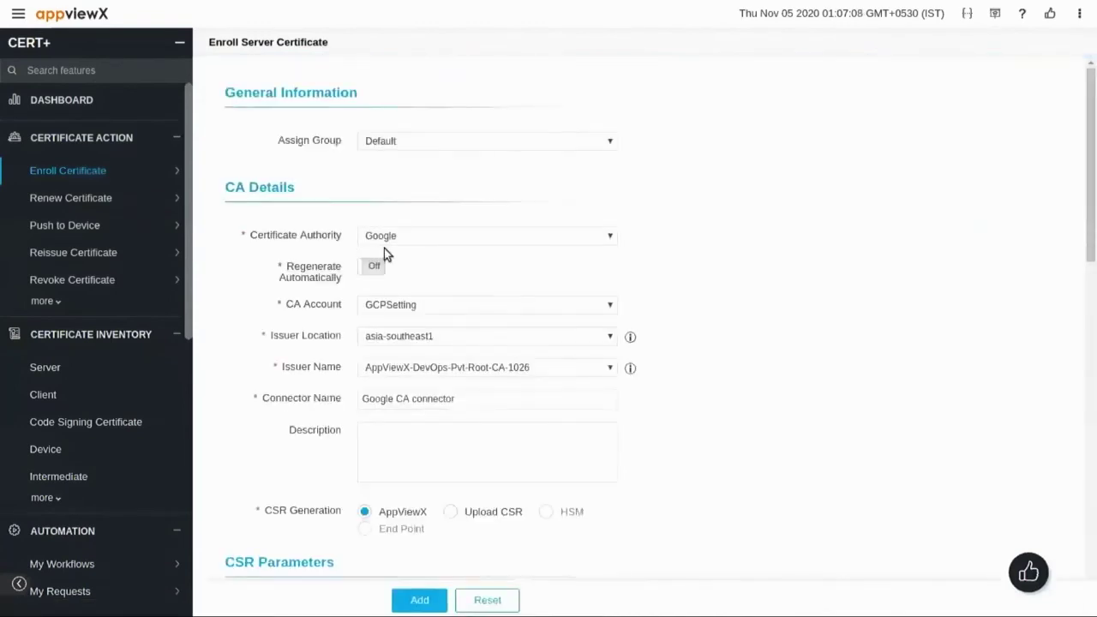
pyautogui.click(429, 335)
pyautogui.click(427, 377)
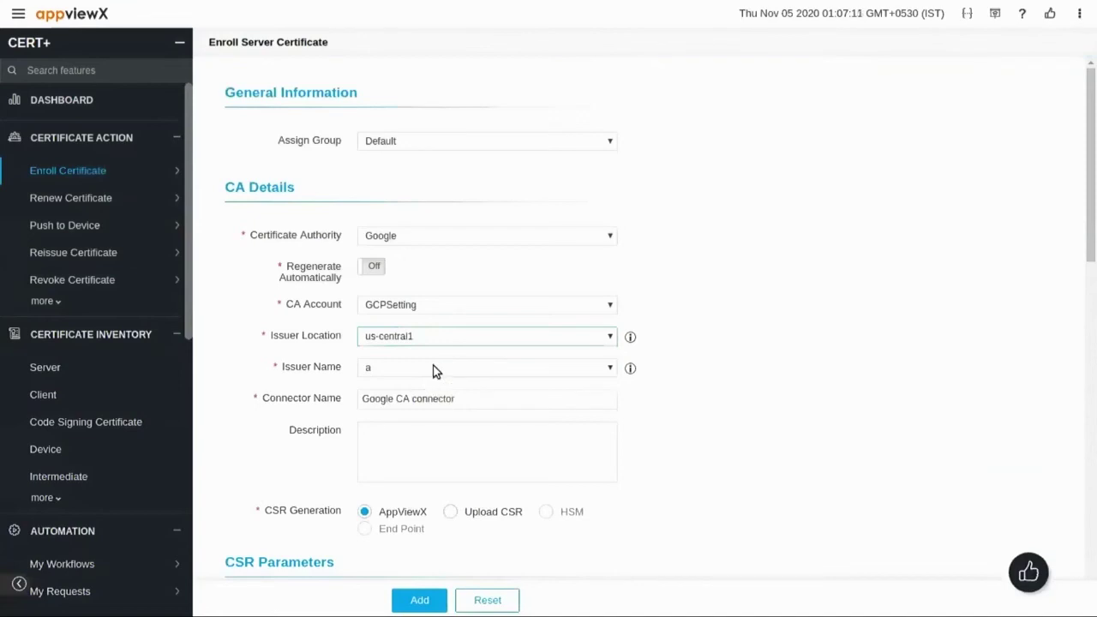
pyautogui.click(427, 374)
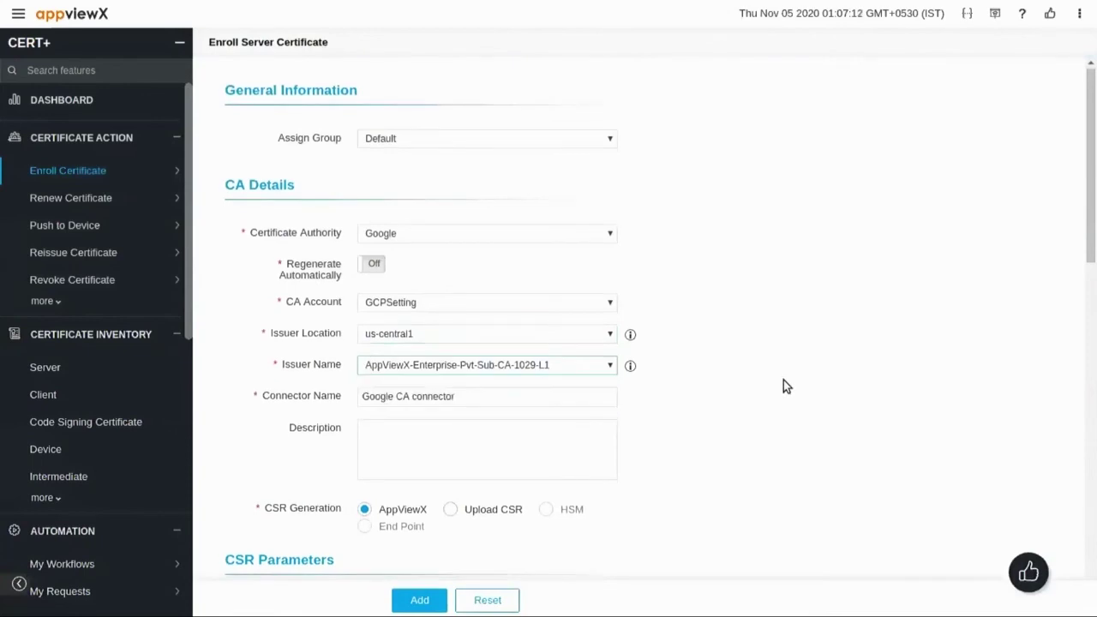
# Step: Enter GCPTestCert.appviewx.com as the certificate's common name and fill in the remaining CSR parameters
pyautogui.scroll(-5, 784, 386)
pyautogui.click(394, 196)
pyautogui.write('GCPTestCert.appviewx.com')
pyautogui.scroll(-3, 457, 258)
pyautogui.click(374, 392)
pyautogui.click(407, 435)
pyautogui.click(403, 460)
pyautogui.click(399, 485)
# Step: Set the vendor-specific certificate ID to GCPTestCert2 and add the server certificate request
pyautogui.scroll(-6, 506, 471)
pyautogui.click(383, 518)
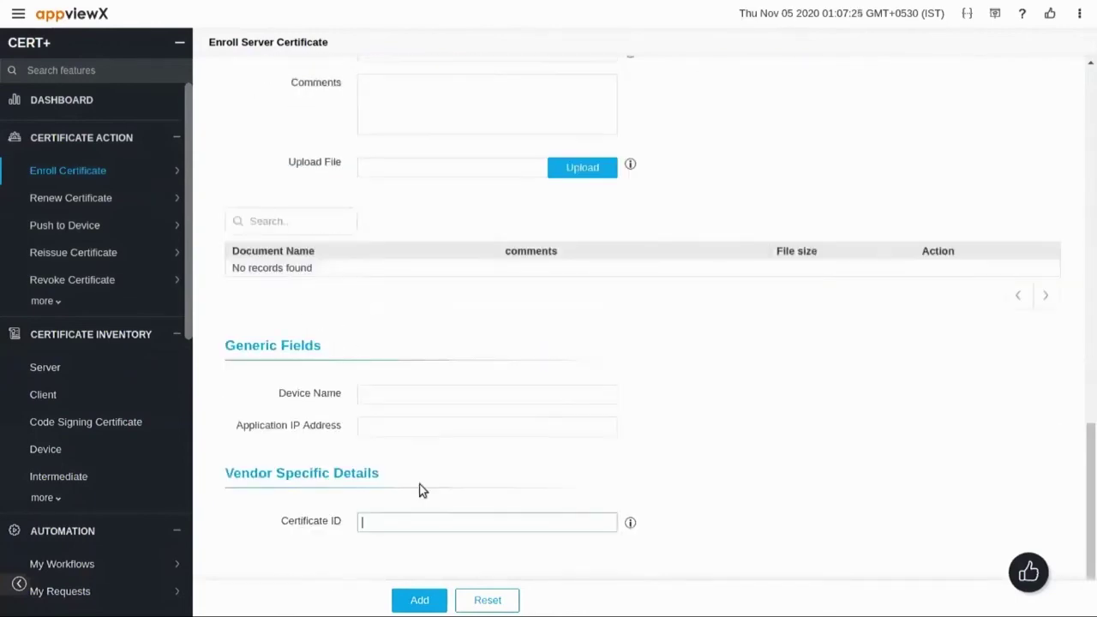
pyautogui.write('GCPTestCert')
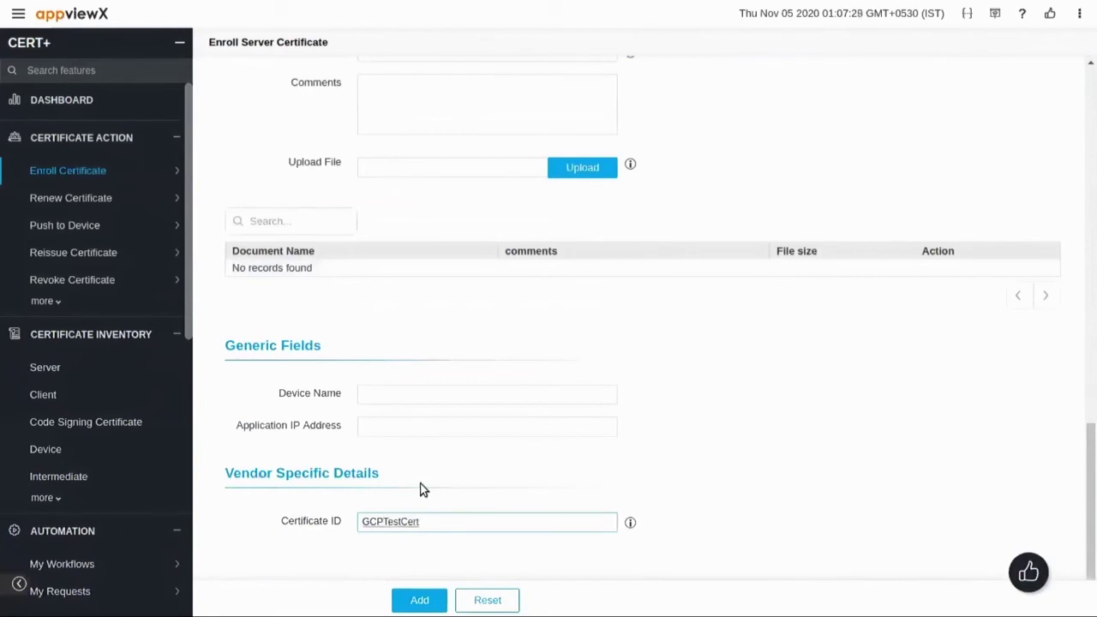
pyautogui.write('2')
pyautogui.click(419, 600)
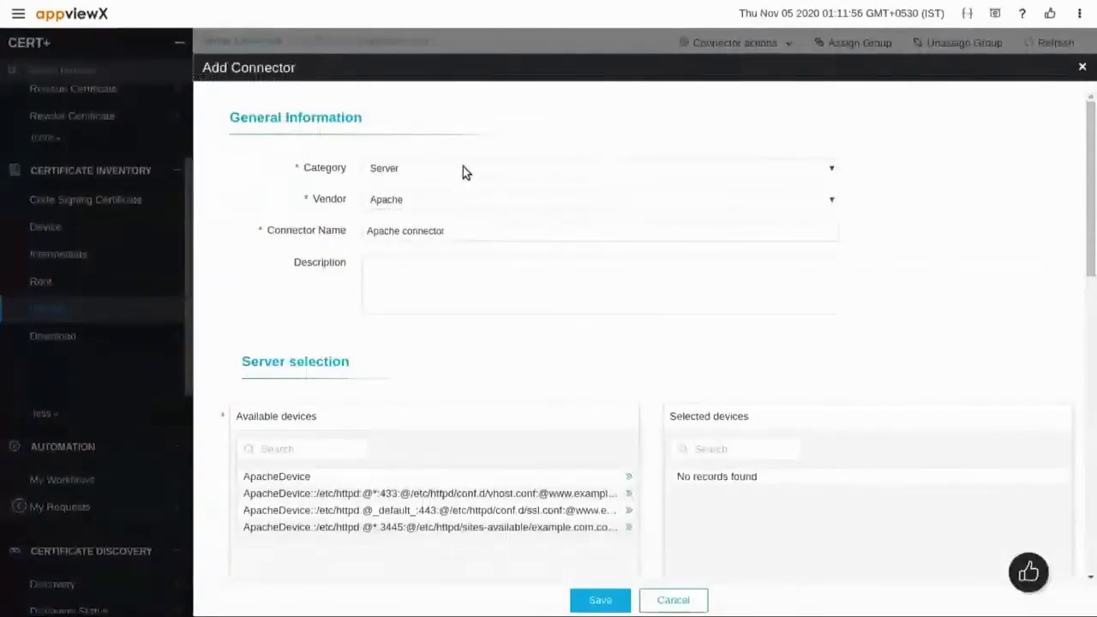
# Step: Look through the category and vendor options offered for the new connector of GCPTestCert.appviewx.com
pyautogui.click(463, 168)
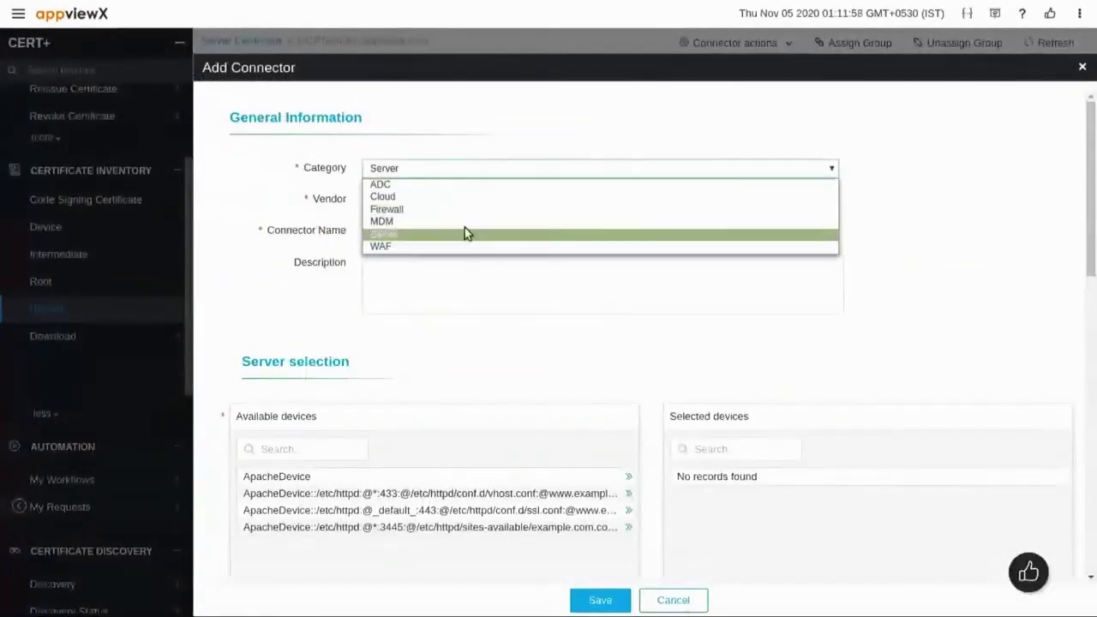
pyautogui.click(463, 171)
pyautogui.click(459, 206)
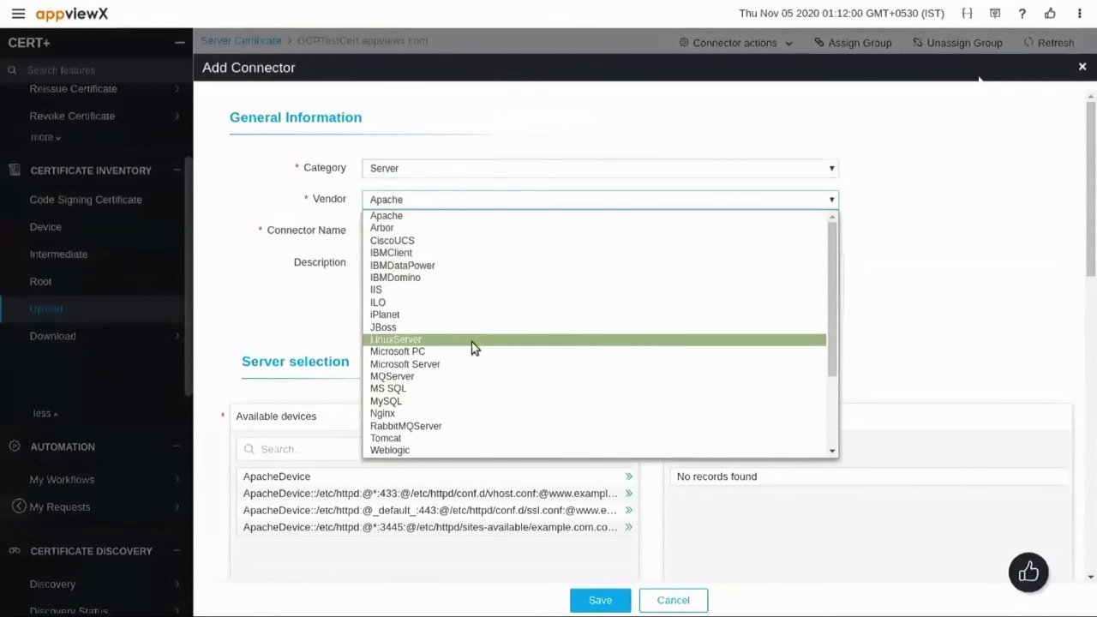
pyautogui.scroll(-3, 474, 343)
pyautogui.click(494, 206)
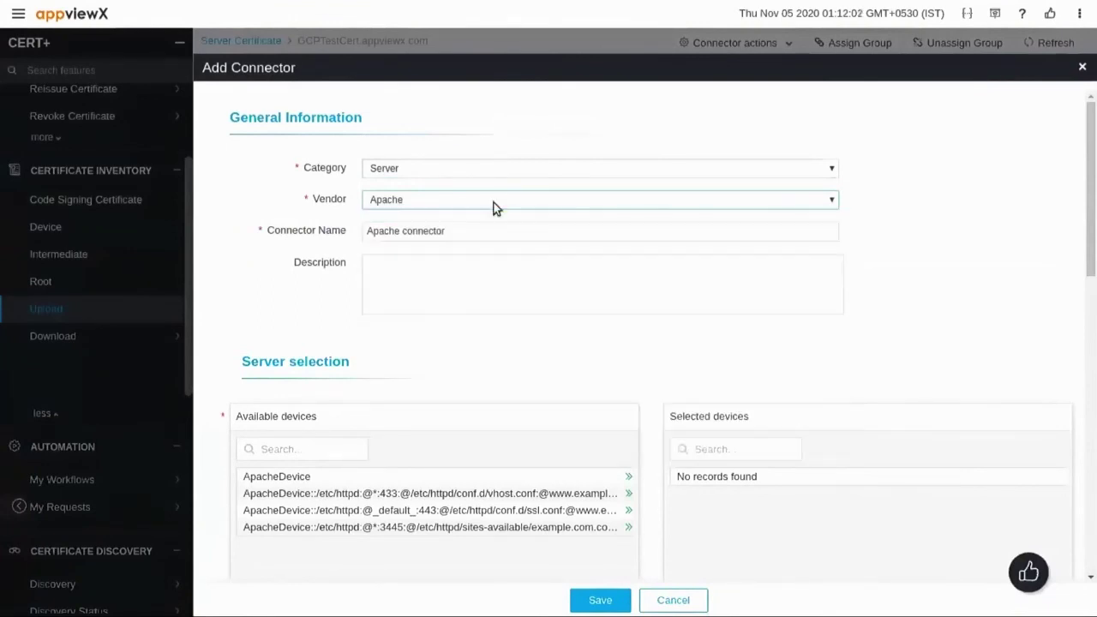
# Step: Assign the ApacheDevice vhost.conf entry on port 433 to the Apache connector and save the connector
pyautogui.scroll(-3, 583, 292)
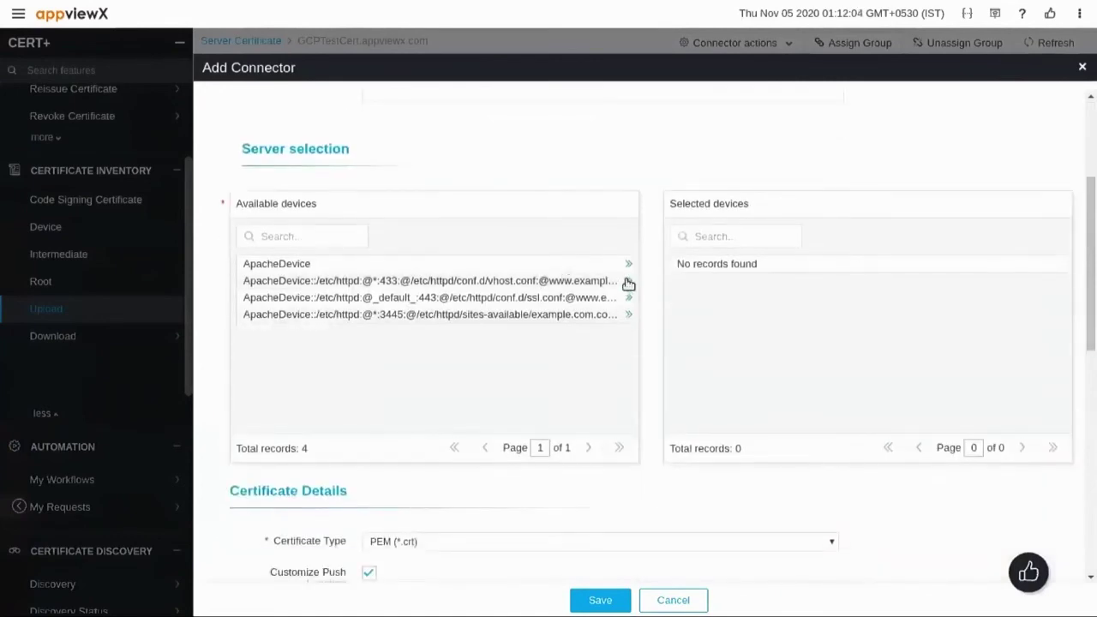
pyautogui.click(628, 280)
pyautogui.scroll(-8, 571, 311)
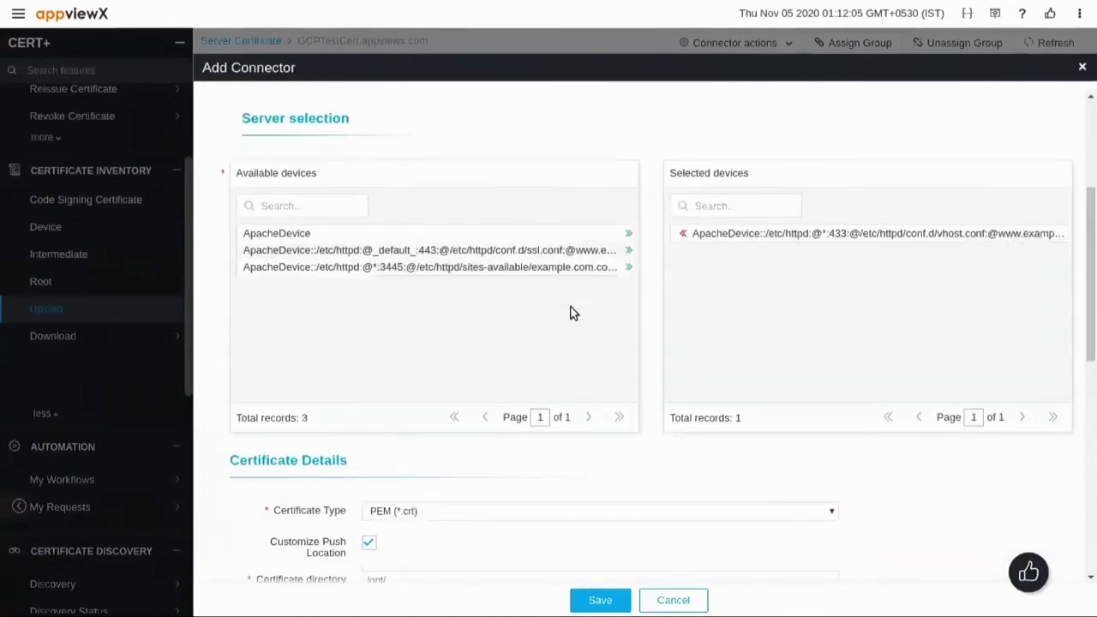
pyautogui.click(597, 599)
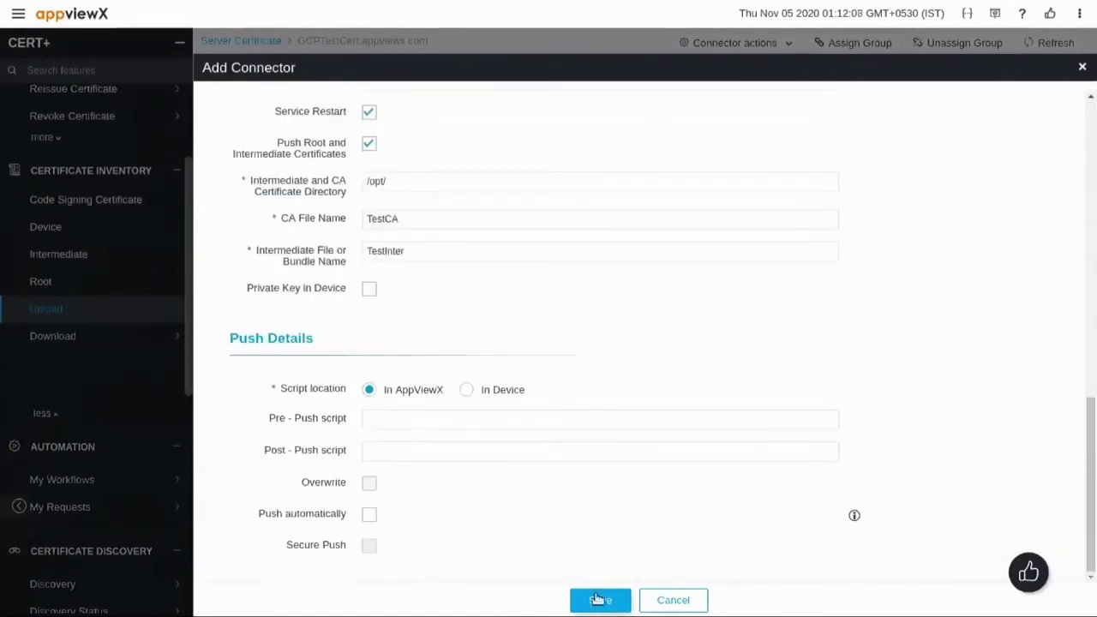